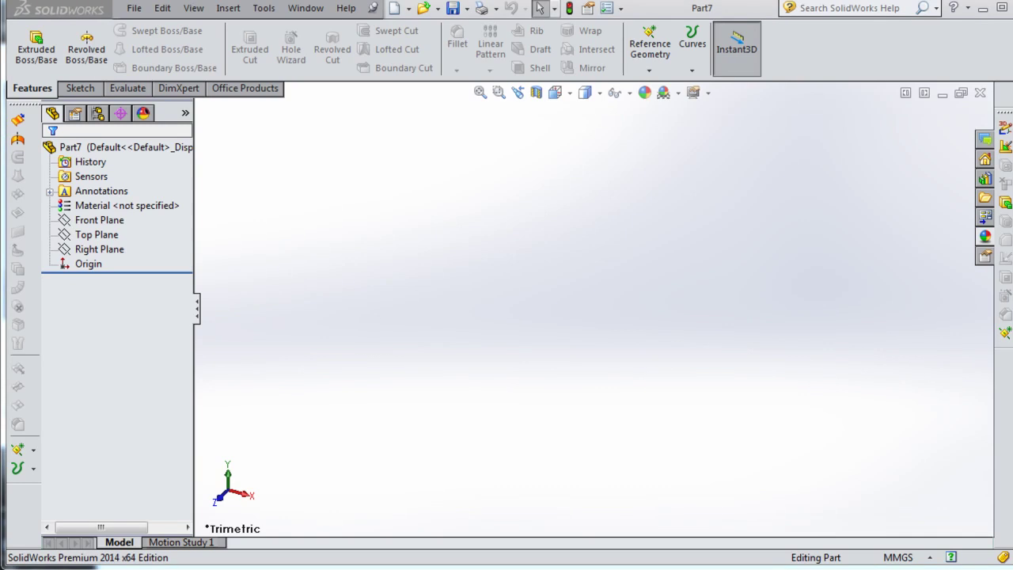
# Start a sketch on the Top Plane and draw a circle centred on the origin.
pyautogui.click(111, 236)
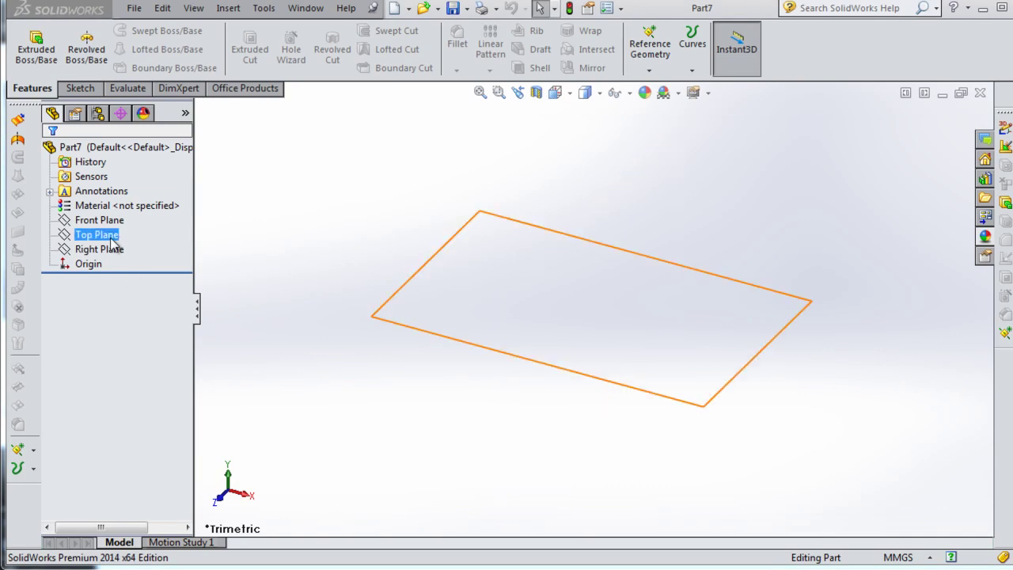
pyautogui.click(124, 208)
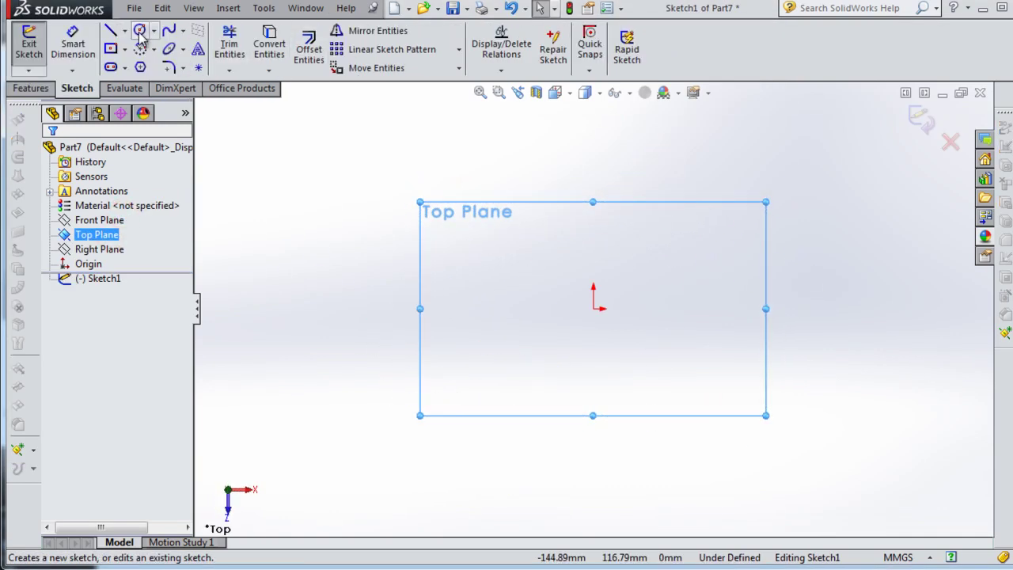
pyautogui.click(140, 31)
pyautogui.click(594, 309)
pyautogui.click(582, 217)
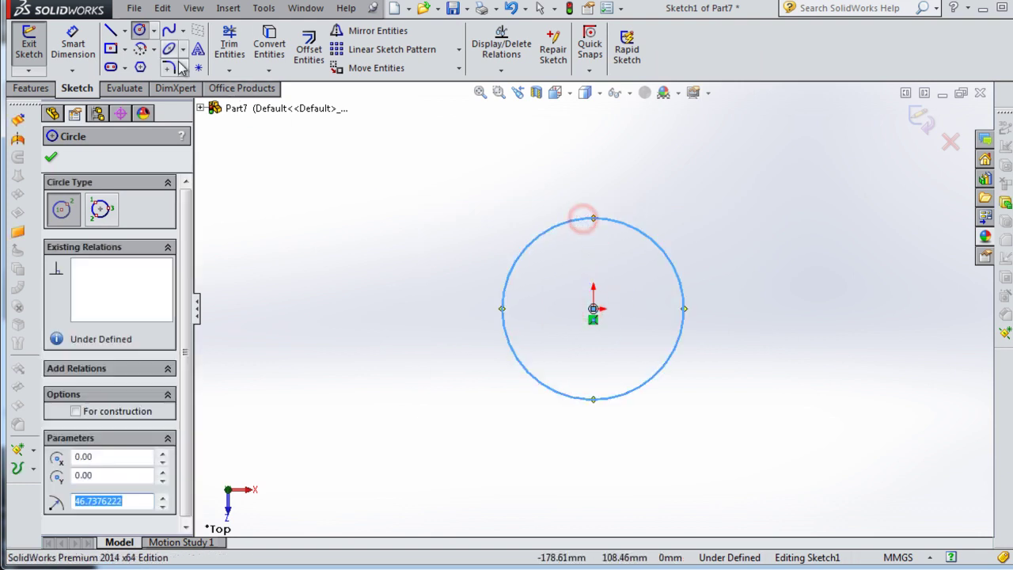
# Dimension the circle's diameter as 12.5 mm, fully defining the sketch.
pyautogui.click(73, 44)
pyautogui.click(687, 301)
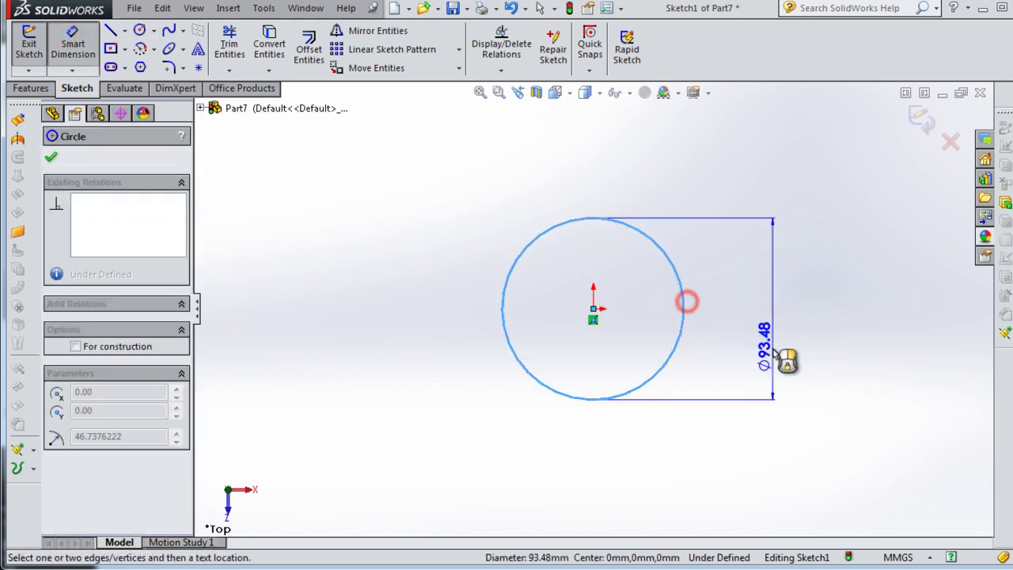
pyautogui.click(784, 358)
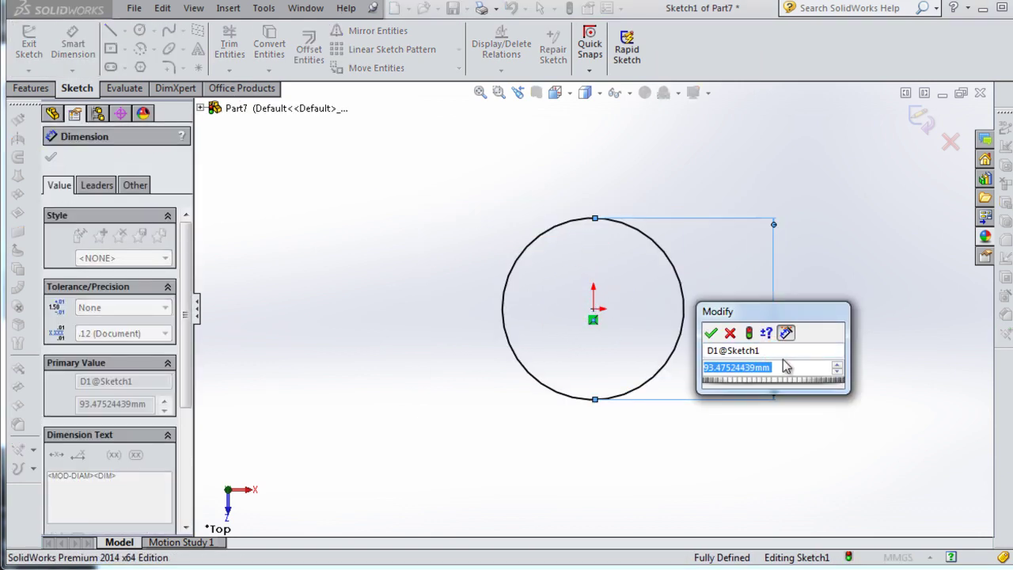
pyautogui.write('12.5')
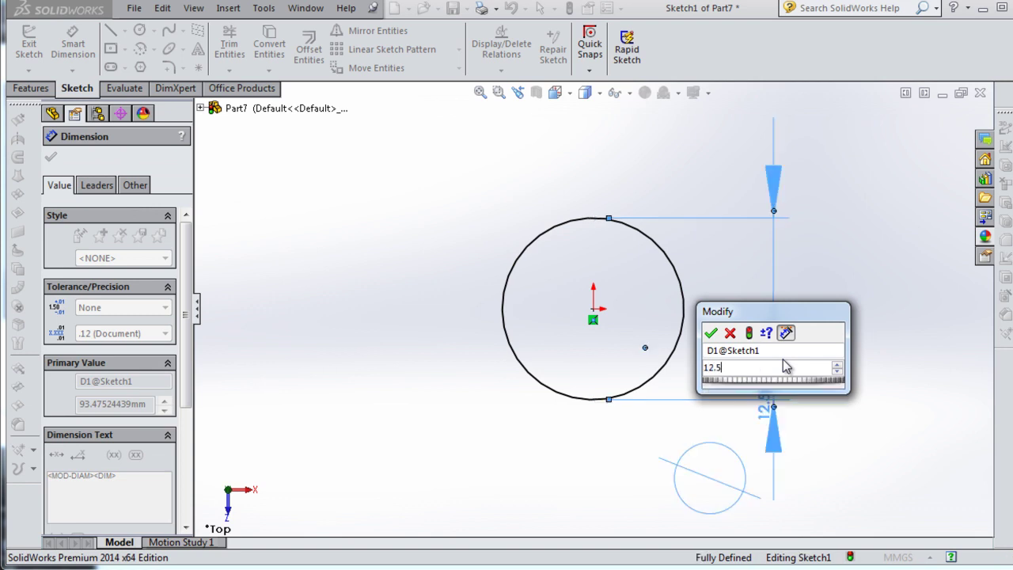
pyautogui.press('Return')
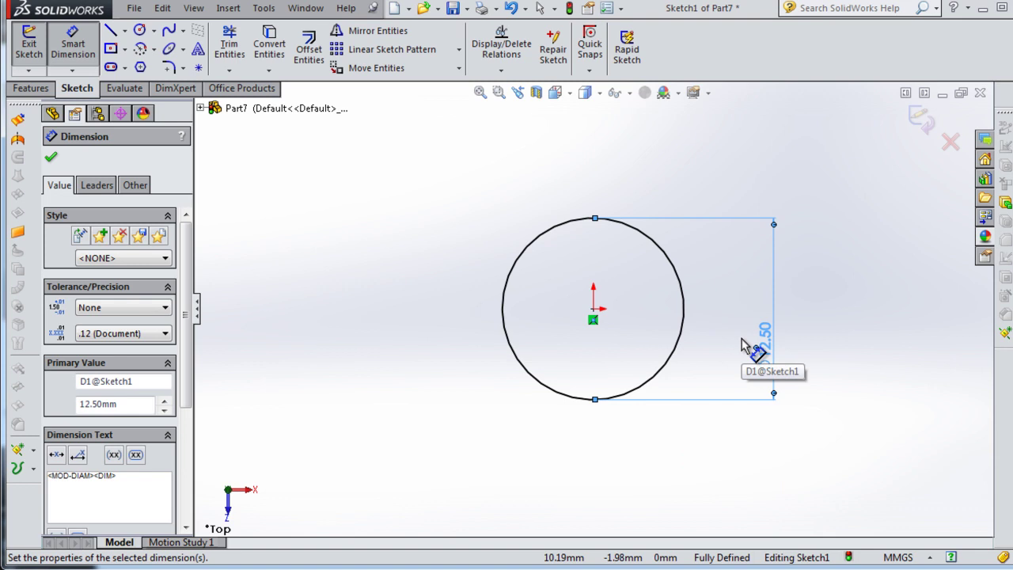
pyautogui.moveTo(459, 333); pyautogui.dragTo(447, 234, button='middle')
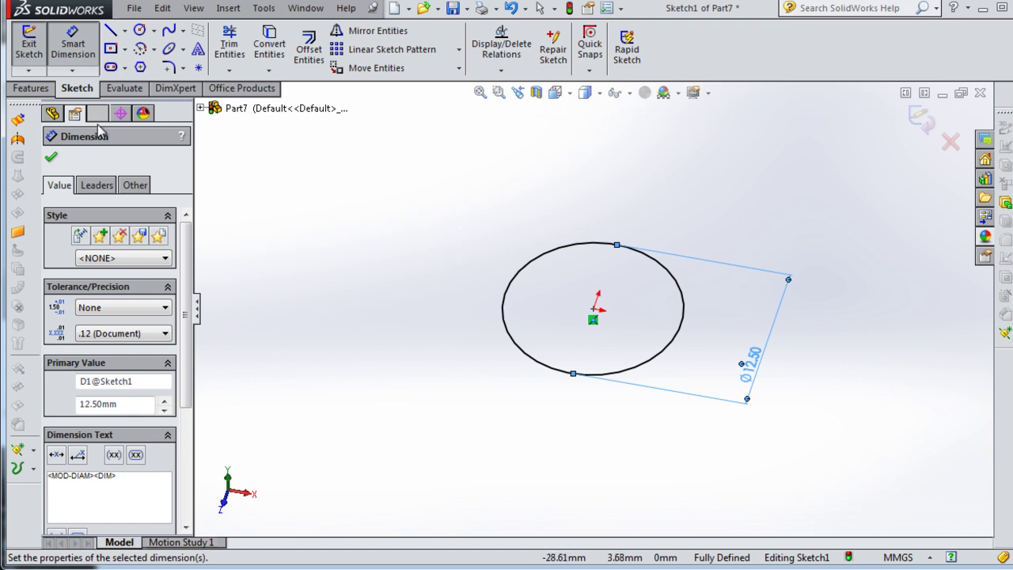
# Extrude the circle as a thin feature, 1.25 mm wall and 11.25 mm depth (Extrude-Thin1).
pyautogui.click(31, 88)
pyautogui.click(36, 44)
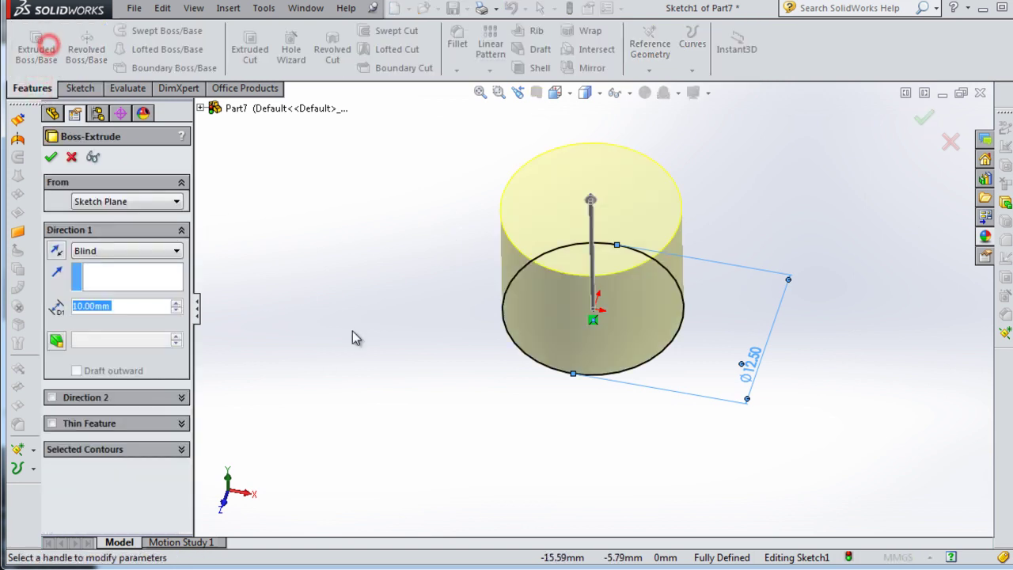
pyautogui.click(51, 425)
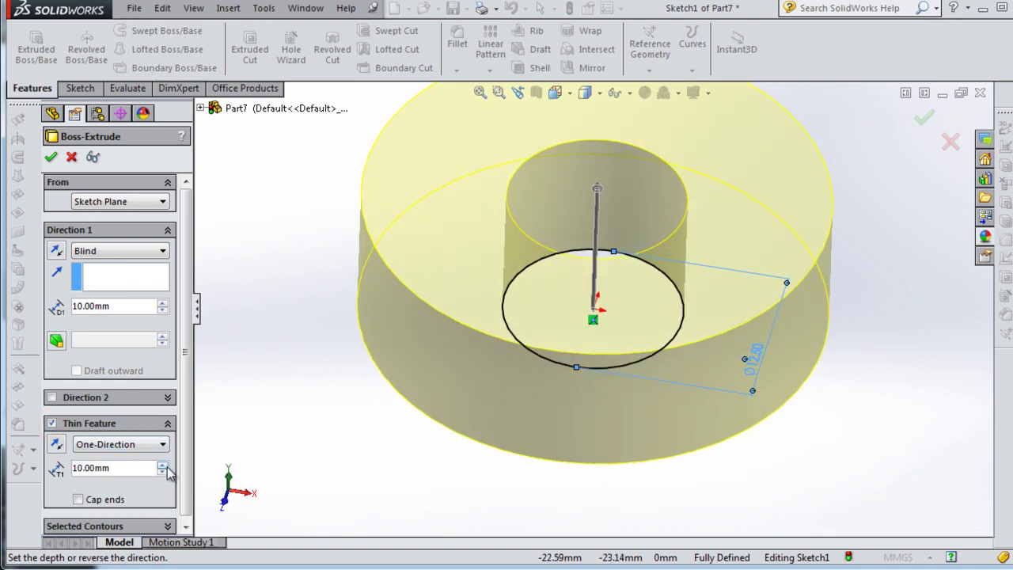
pyautogui.write('1.25')
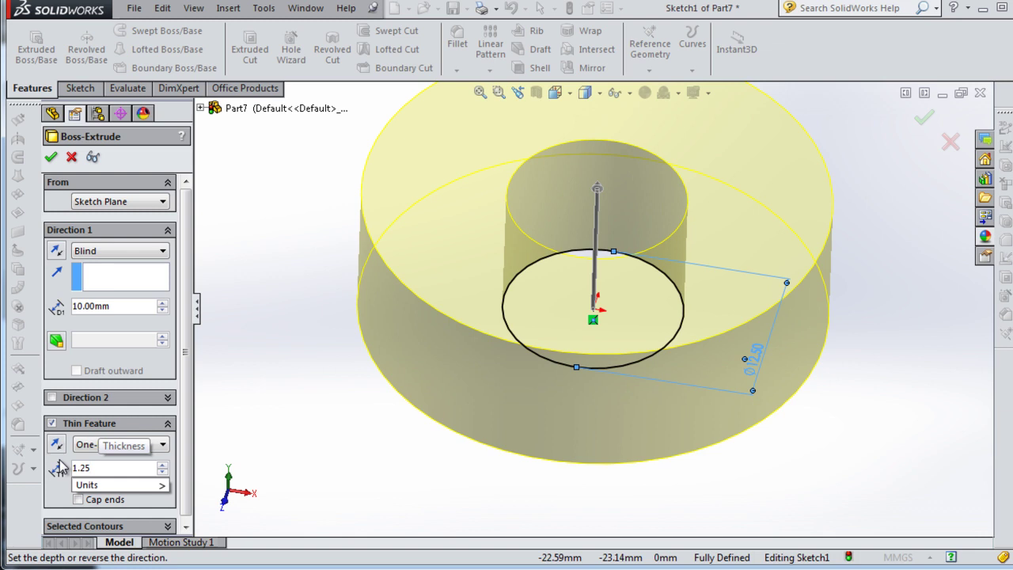
pyautogui.click(58, 484)
pyautogui.moveTo(403, 443)
pyautogui.mouseDown(button='middle')
pyautogui.moveTo(394, 494)
pyautogui.moveTo(406, 481)
pyautogui.moveTo(403, 396)
pyautogui.moveTo(417, 406)
pyautogui.mouseUp(button='middle')
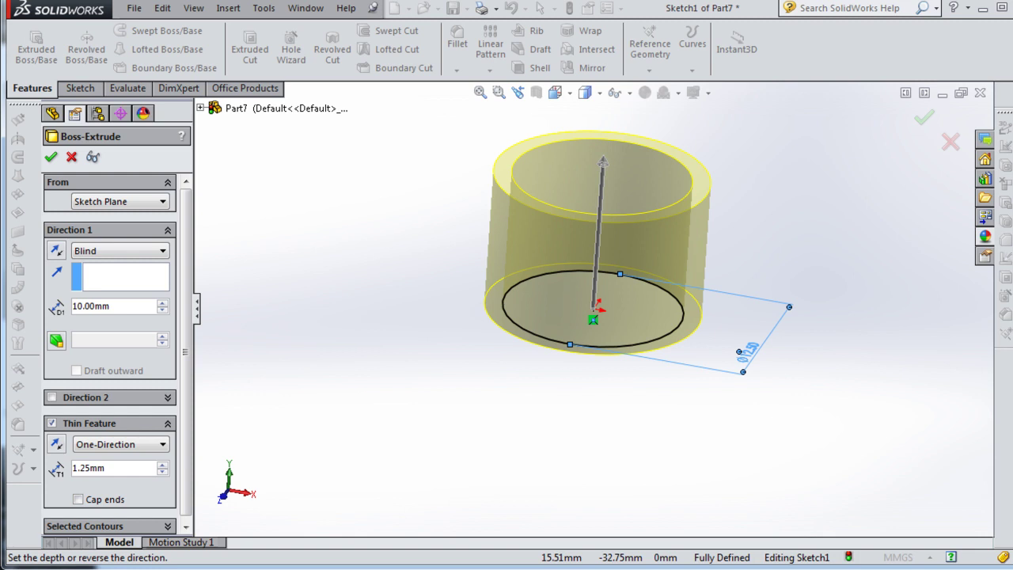
pyautogui.click(116, 306)
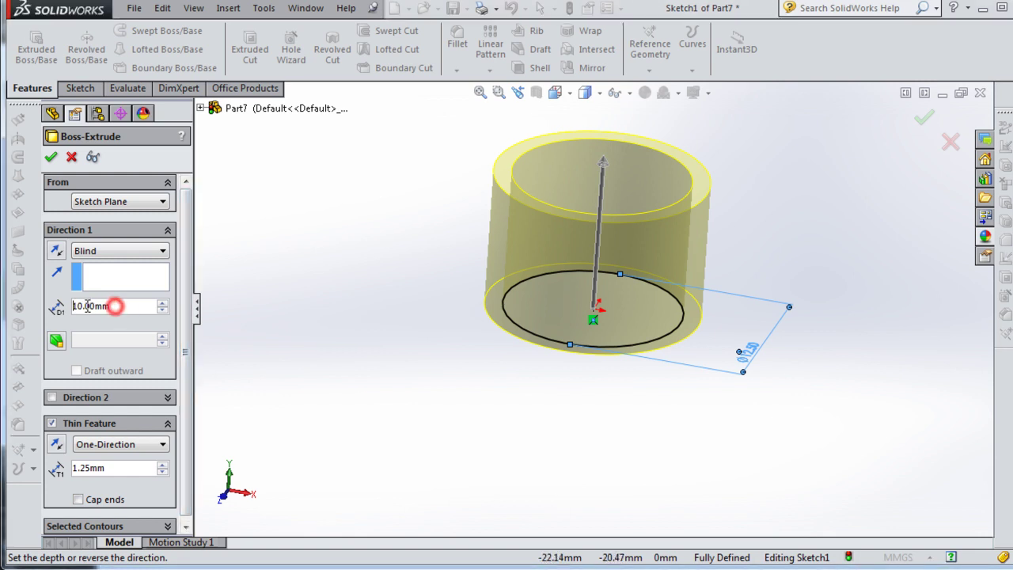
pyautogui.doubleClick(83, 305)
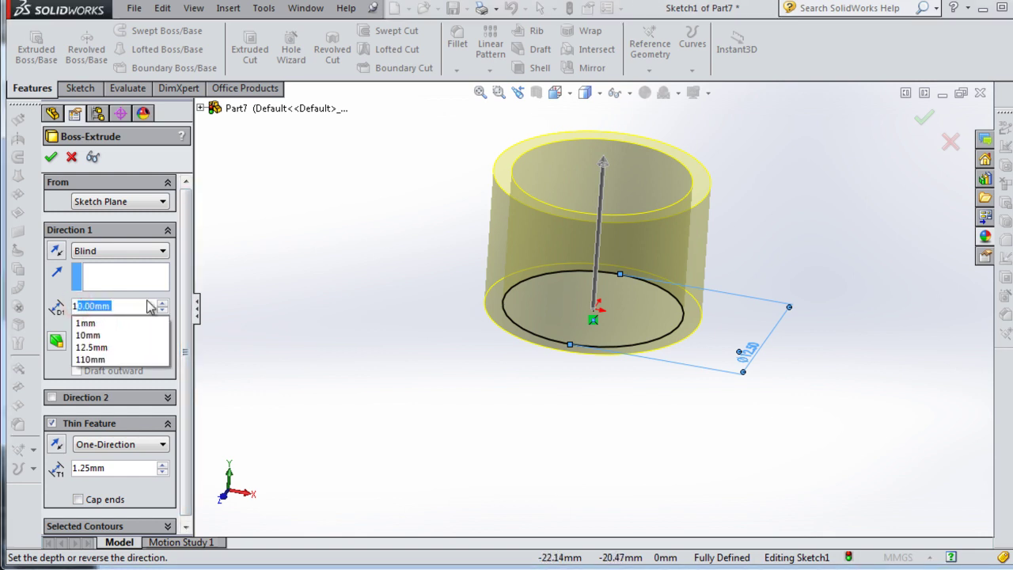
pyautogui.write('11.25')
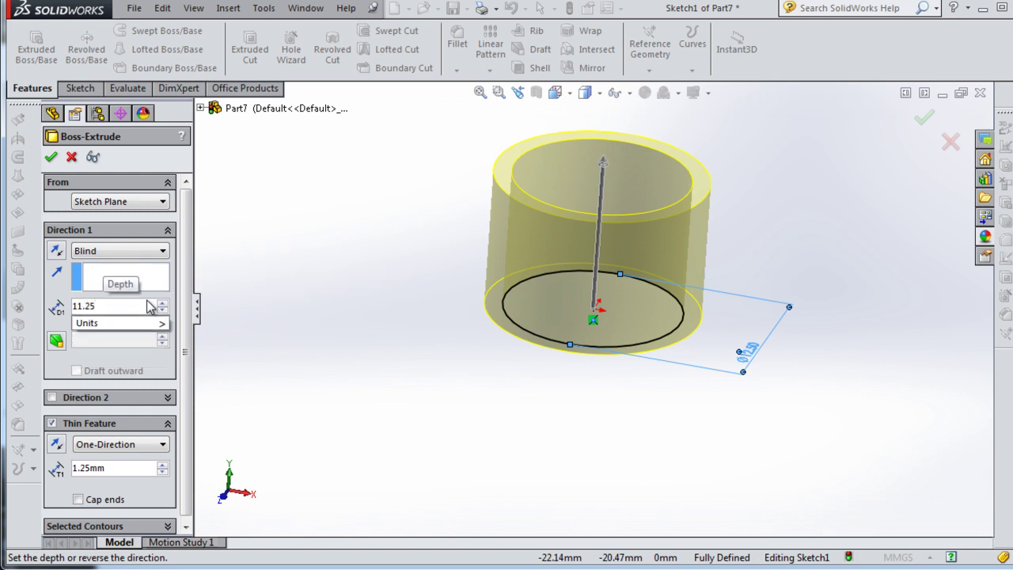
pyautogui.press('Return')
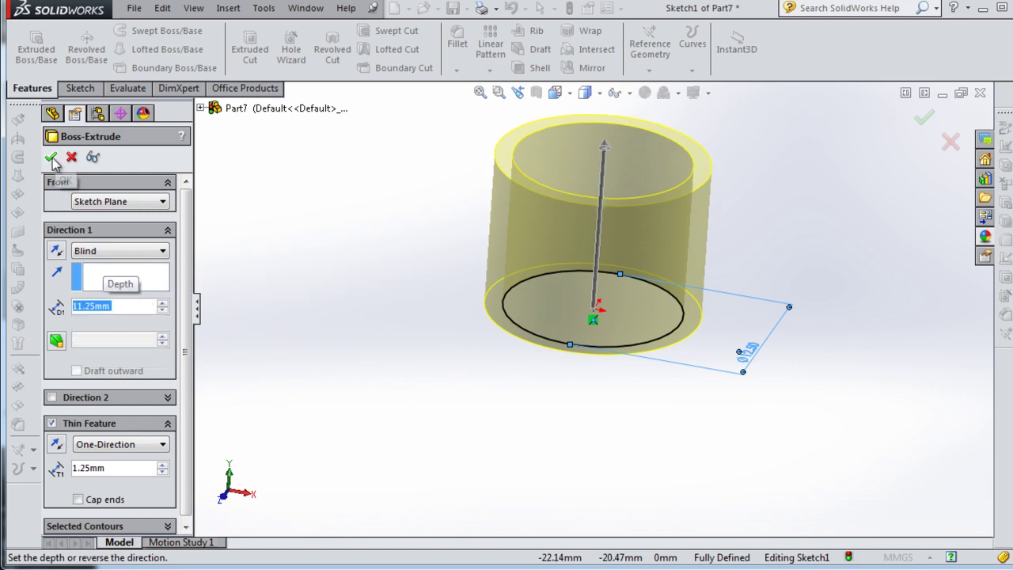
pyautogui.click(49, 159)
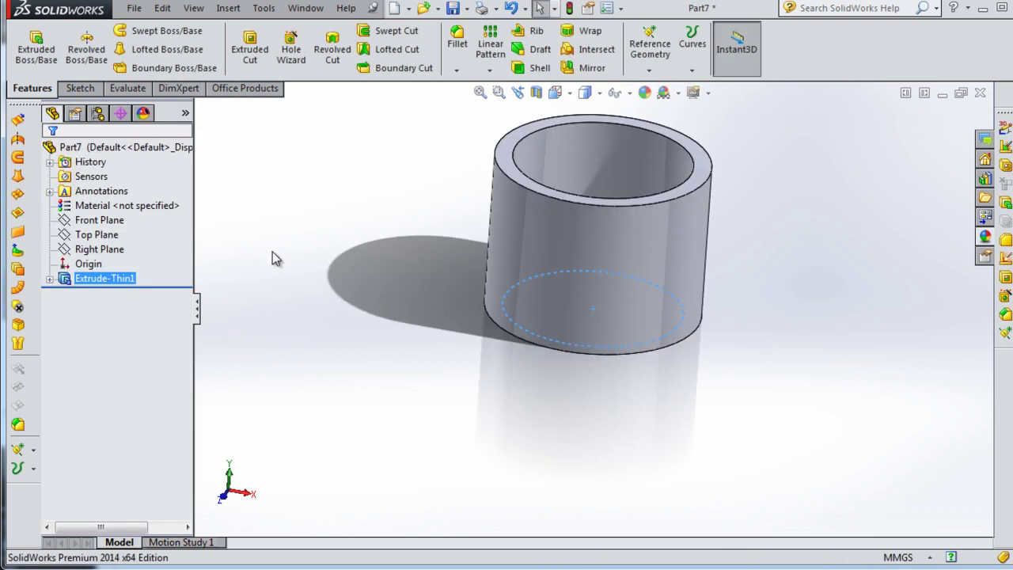
# Start a sketch on the tube's top face and draw a circle at the origin.
pyautogui.moveTo(333, 262)
pyautogui.mouseDown(button='middle')
pyautogui.moveTo(427, 305)
pyautogui.moveTo(380, 319)
pyautogui.moveTo(389, 323)
pyautogui.mouseUp(button='middle')
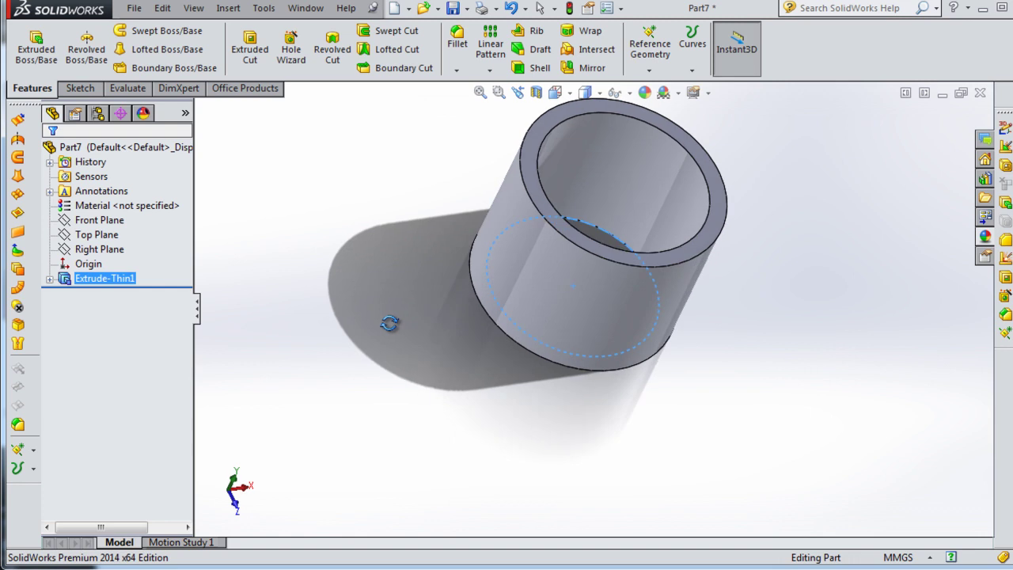
pyautogui.click(559, 223)
pyautogui.click(621, 171)
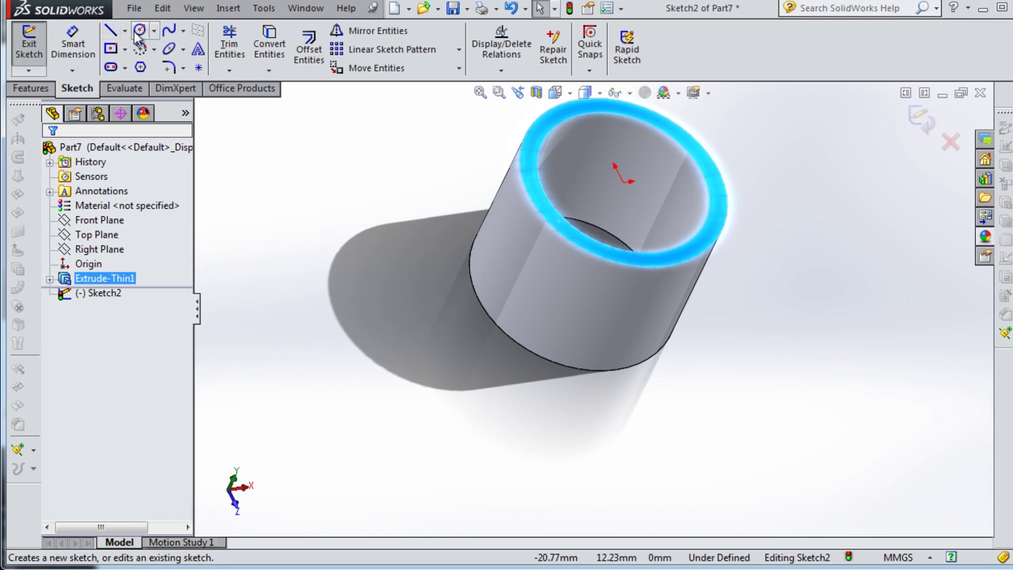
pyautogui.click(140, 32)
pyautogui.click(623, 182)
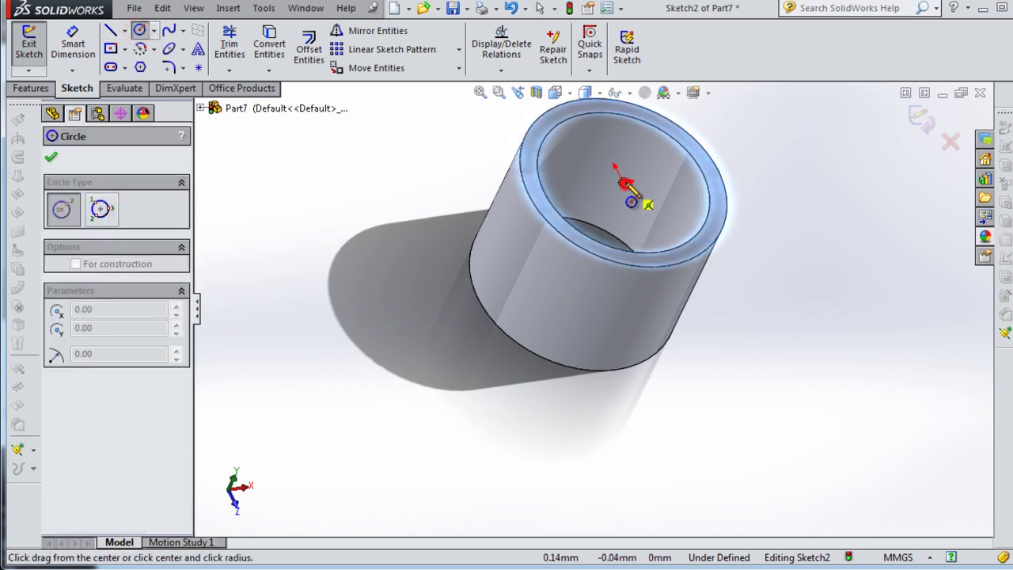
pyautogui.scroll(5, 602, 170)
pyautogui.click(588, 208)
# Dimension the new circle's diameter as 20 mm.
pyautogui.press('d')
pyautogui.click(531, 251)
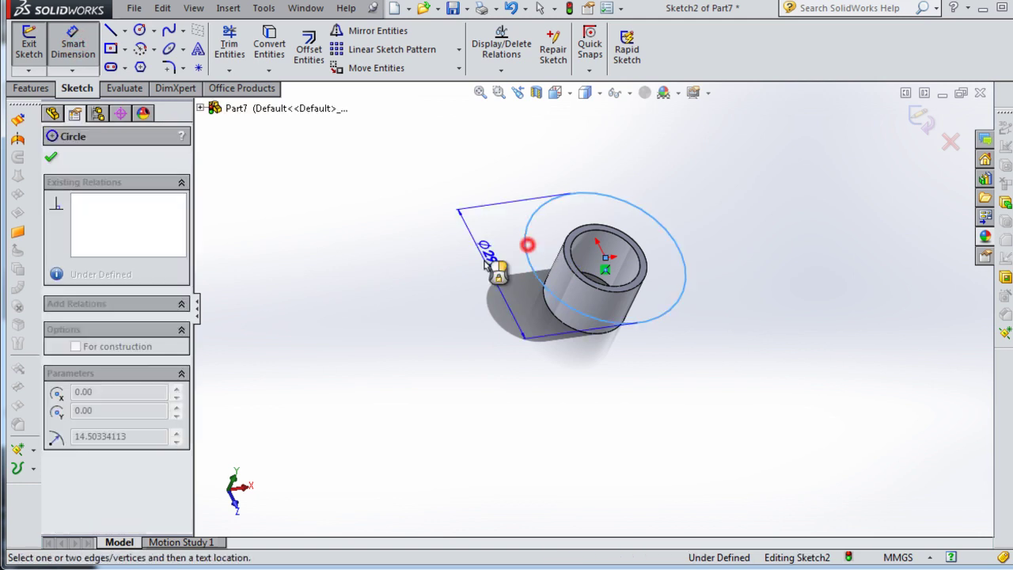
pyautogui.click(482, 262)
pyautogui.write('20')
pyautogui.press('Return')
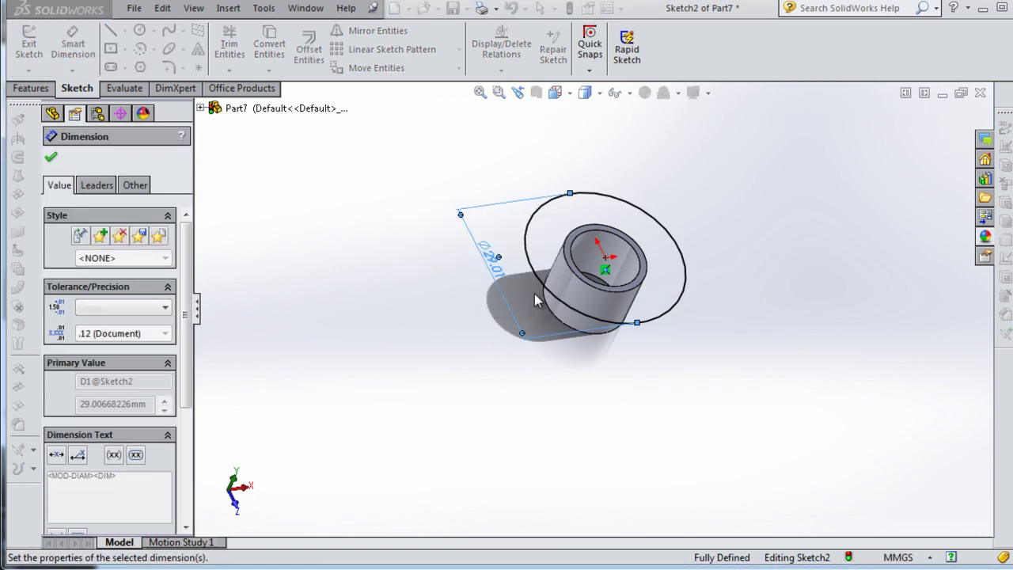
pyautogui.click(31, 90)
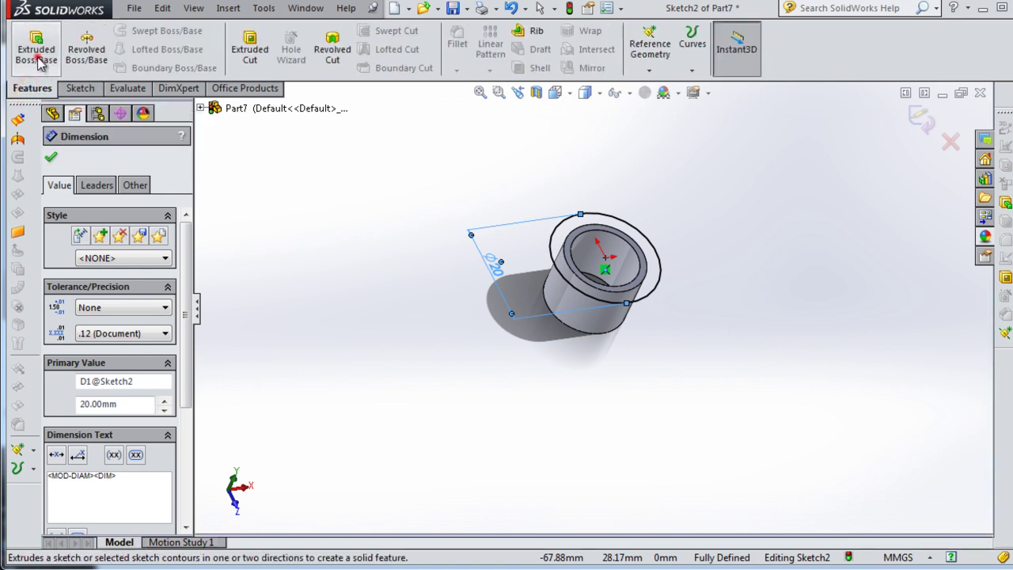
# Extrude the 20 mm circle 2 mm with a 68° draft to form the flared flange.
pyautogui.click(36, 54)
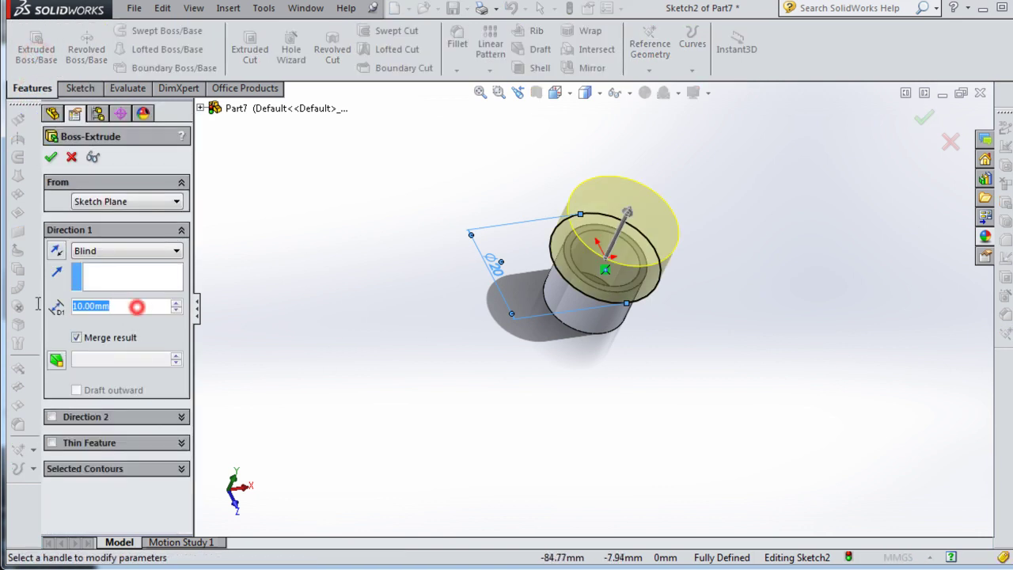
pyautogui.write('2')
pyautogui.press('Return')
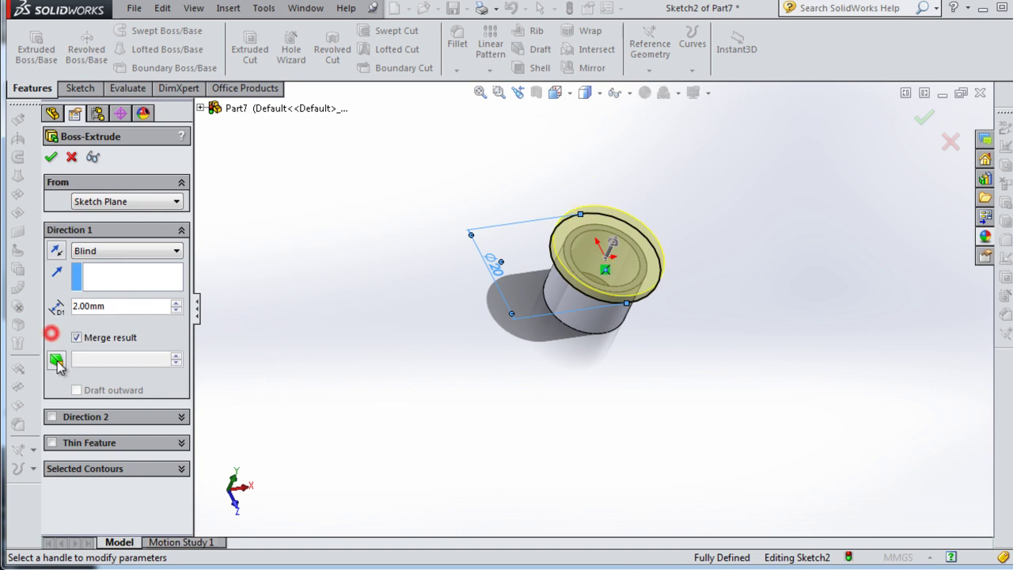
pyautogui.click(55, 360)
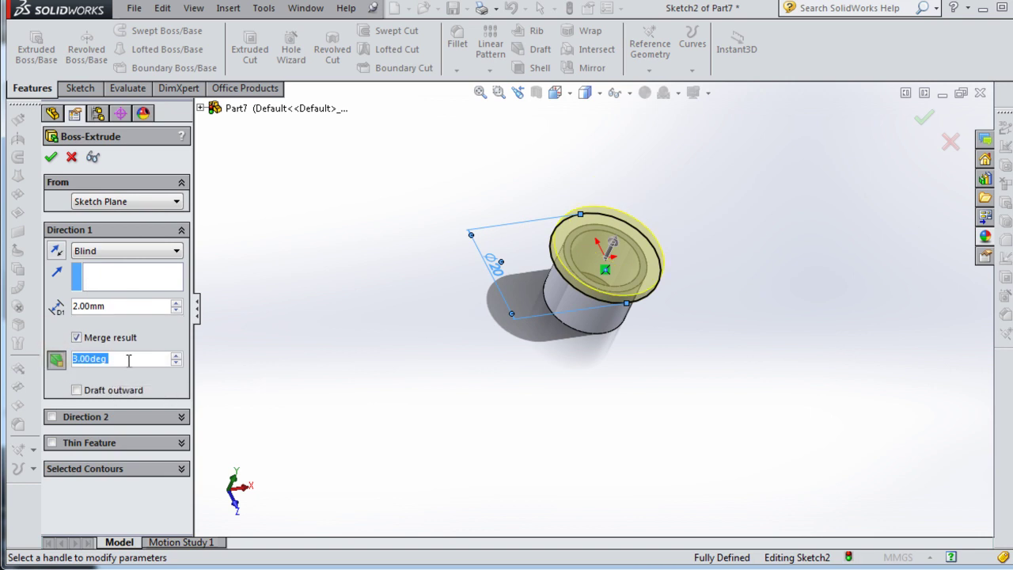
pyautogui.moveTo(446, 351); pyautogui.dragTo(421, 221, button='middle')
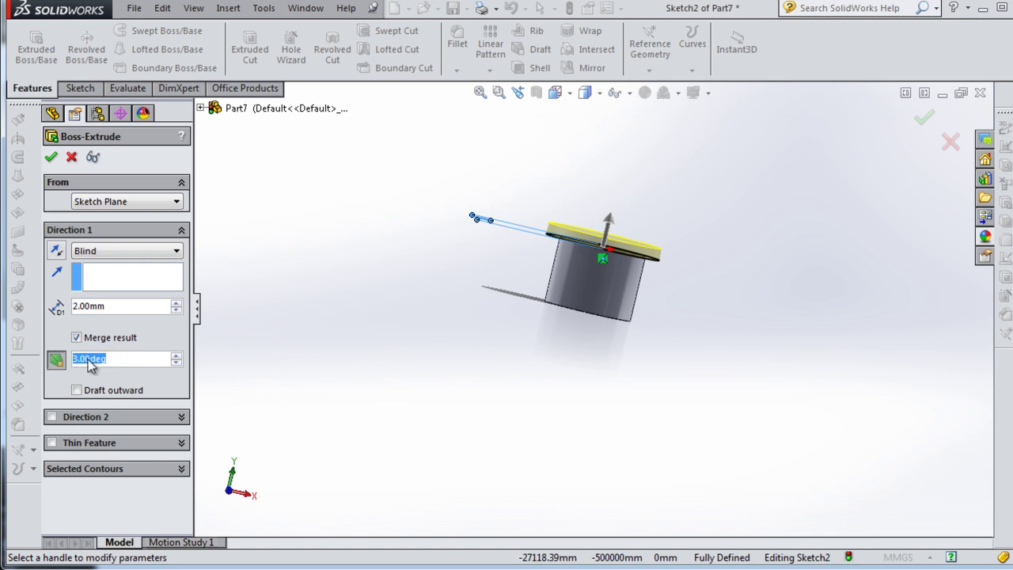
pyautogui.write('68')
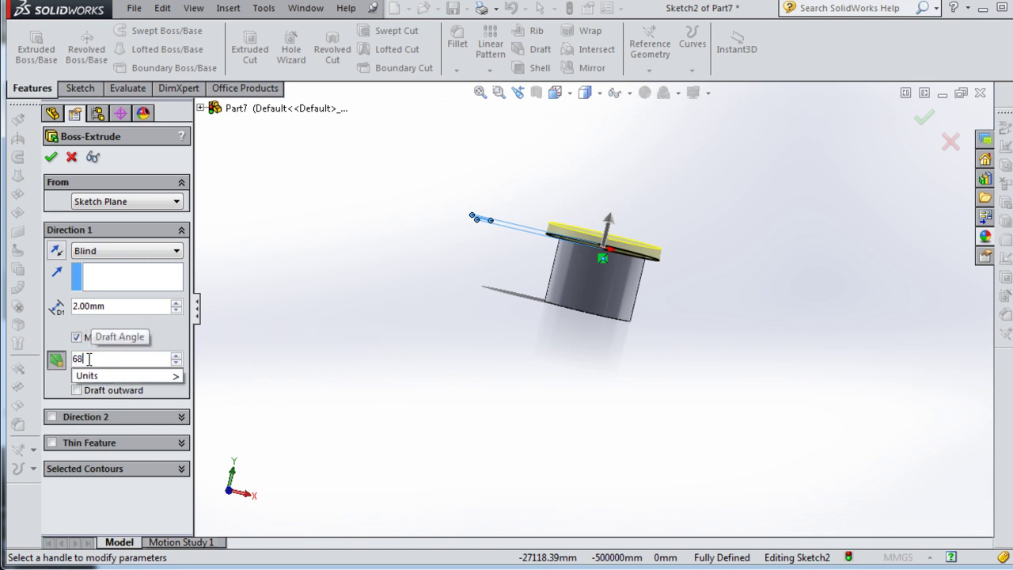
pyautogui.click(49, 379)
pyautogui.moveTo(746, 229); pyautogui.dragTo(721, 335, button='middle')
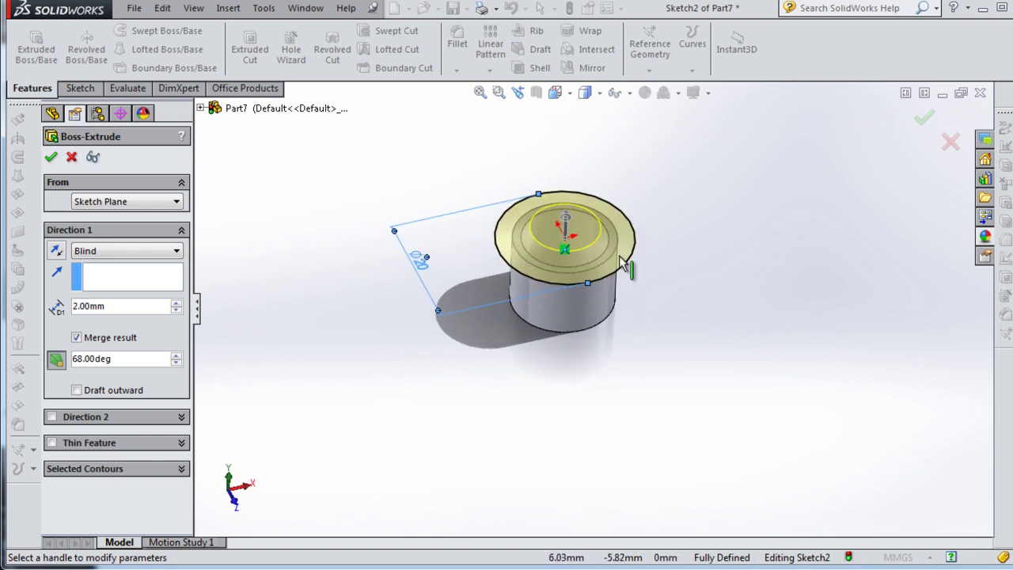
pyautogui.scroll(-5, 705, 301)
pyautogui.moveTo(687, 246)
pyautogui.mouseDown(button='middle')
pyautogui.moveTo(675, 140)
pyautogui.moveTo(693, 175)
pyautogui.moveTo(694, 216)
pyautogui.mouseUp(button='middle')
pyautogui.click(51, 157)
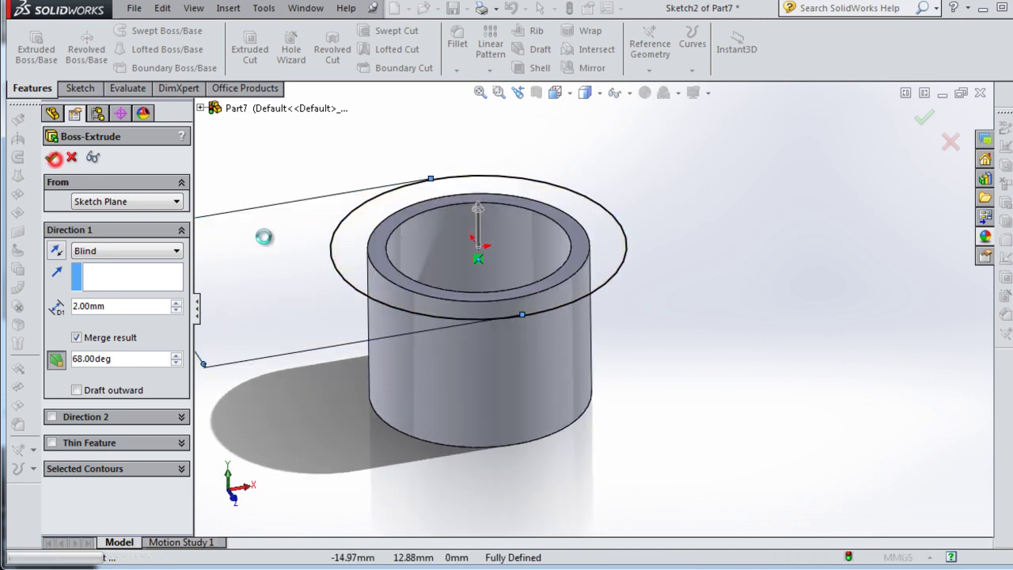
pyautogui.moveTo(693, 247)
pyautogui.mouseDown(button='middle')
pyautogui.moveTo(716, 306)
pyautogui.moveTo(705, 313)
pyautogui.mouseUp(button='middle')
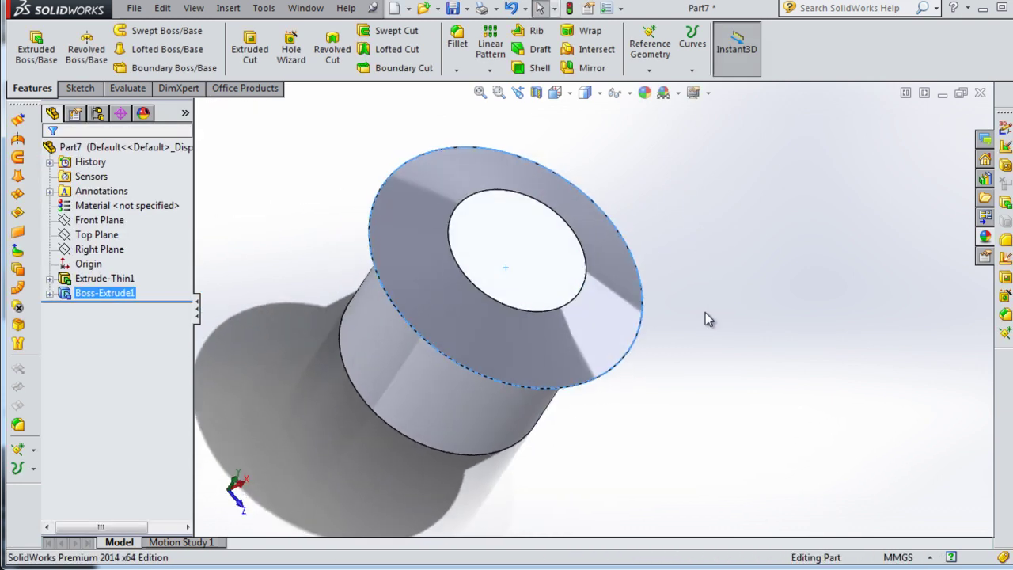
# Sketch on the flange's top face and convert its inner circular edge into the sketch.
pyautogui.click(558, 302)
pyautogui.click(618, 255)
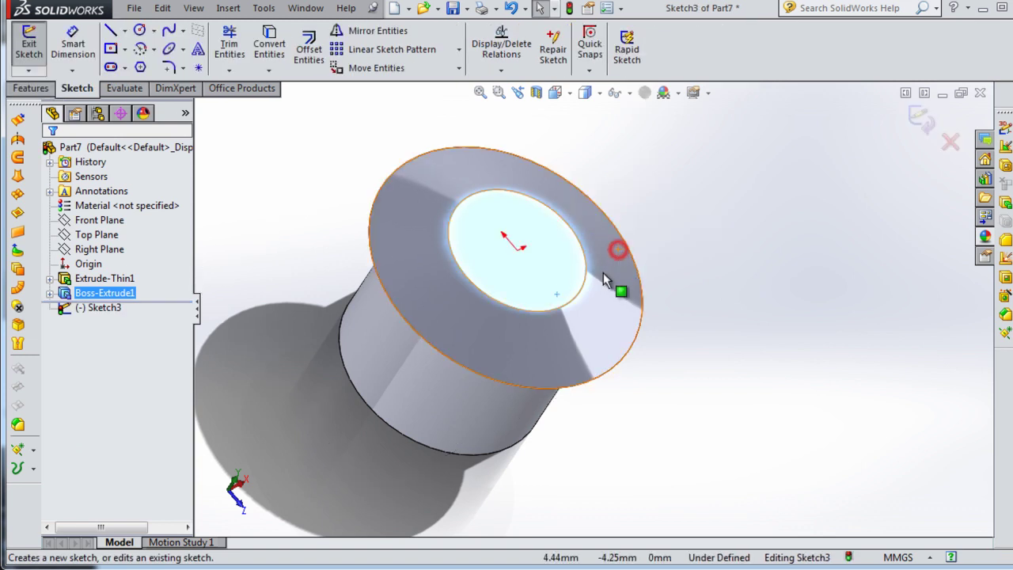
pyautogui.click(585, 290)
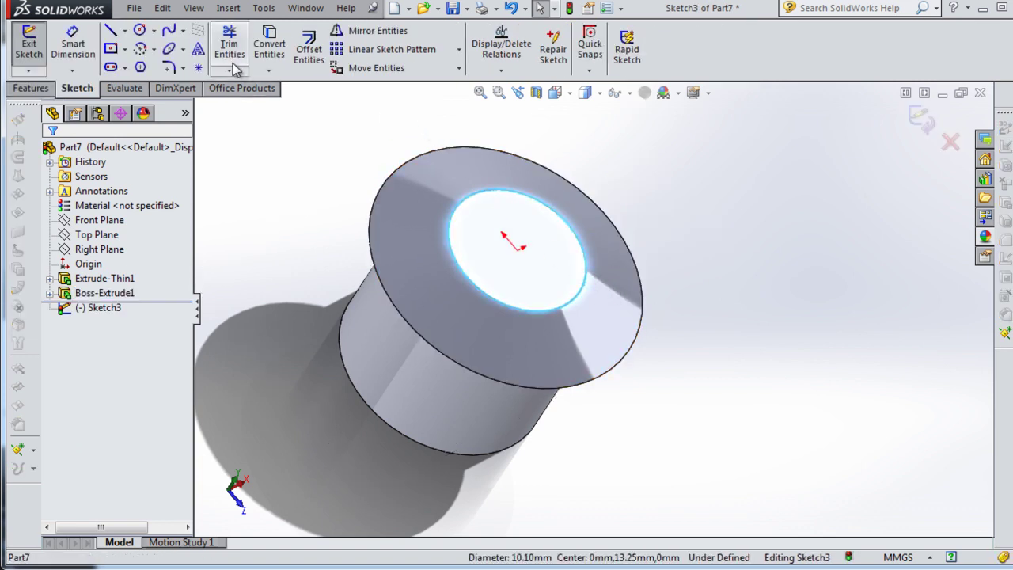
pyautogui.click(269, 47)
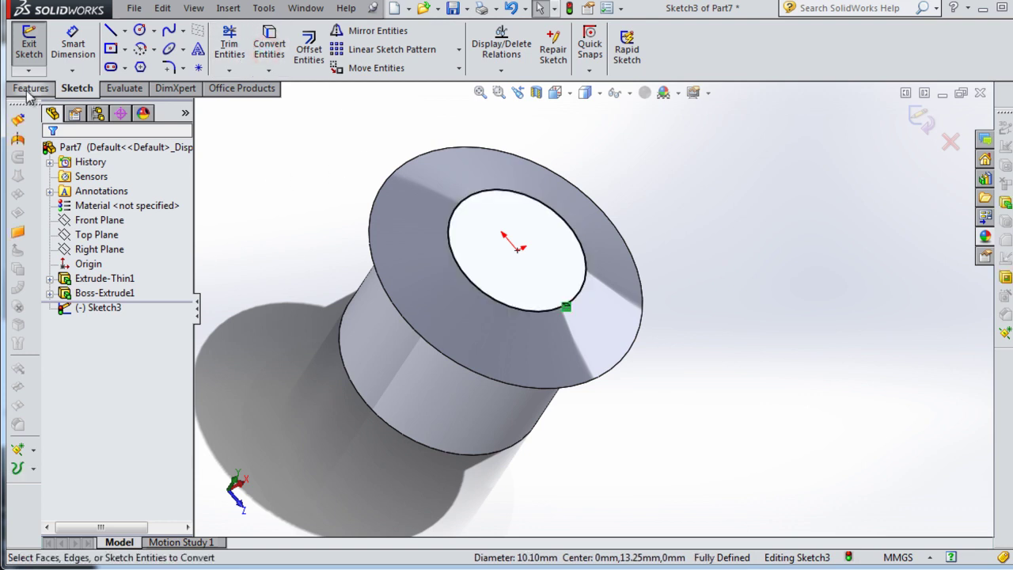
# Extrude the converted circle 2 mm with a 45° draft (Boss-Extrude2).
pyautogui.click(29, 90)
pyautogui.click(35, 49)
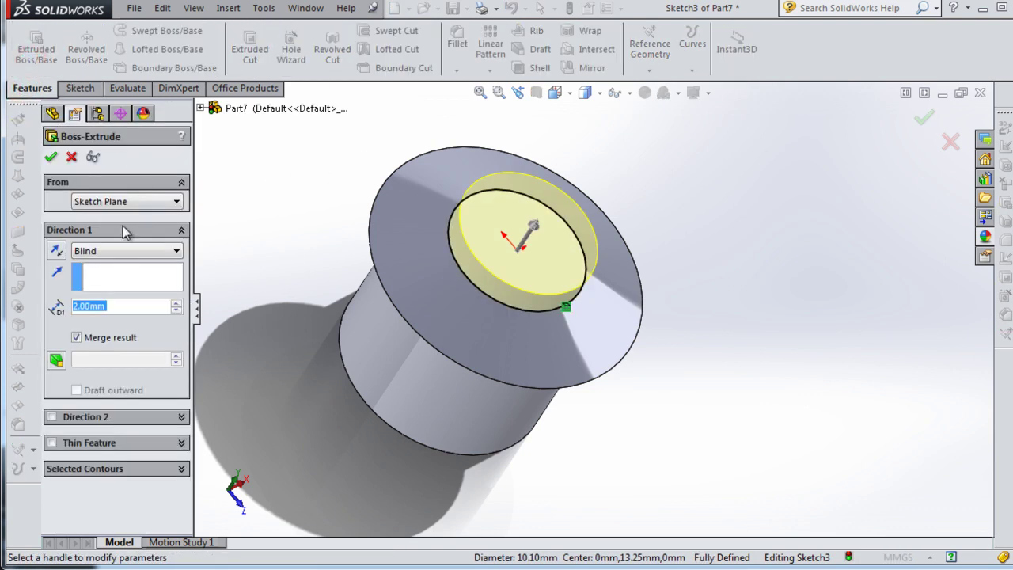
pyautogui.click(57, 360)
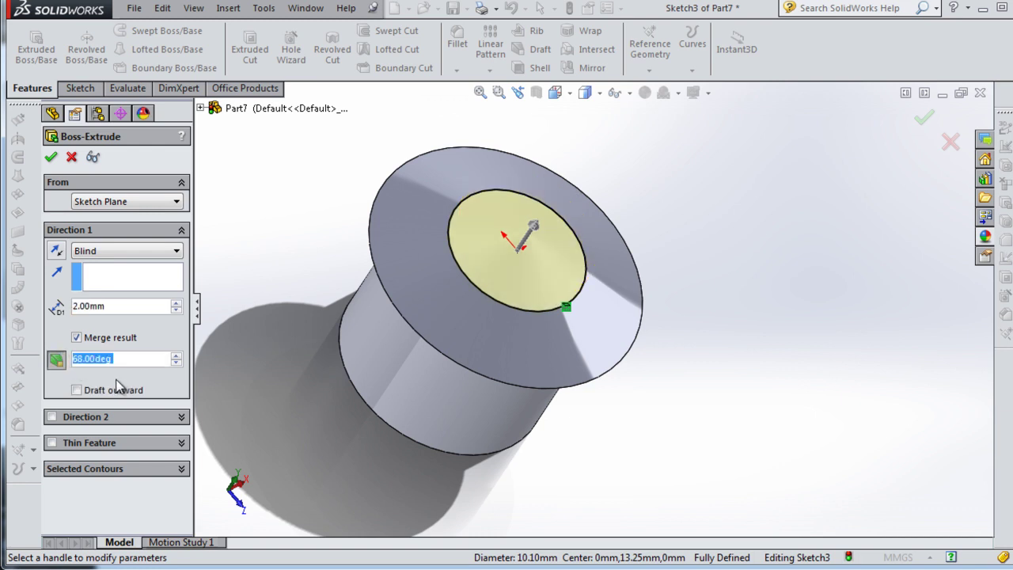
pyautogui.write('45')
pyautogui.click(52, 379)
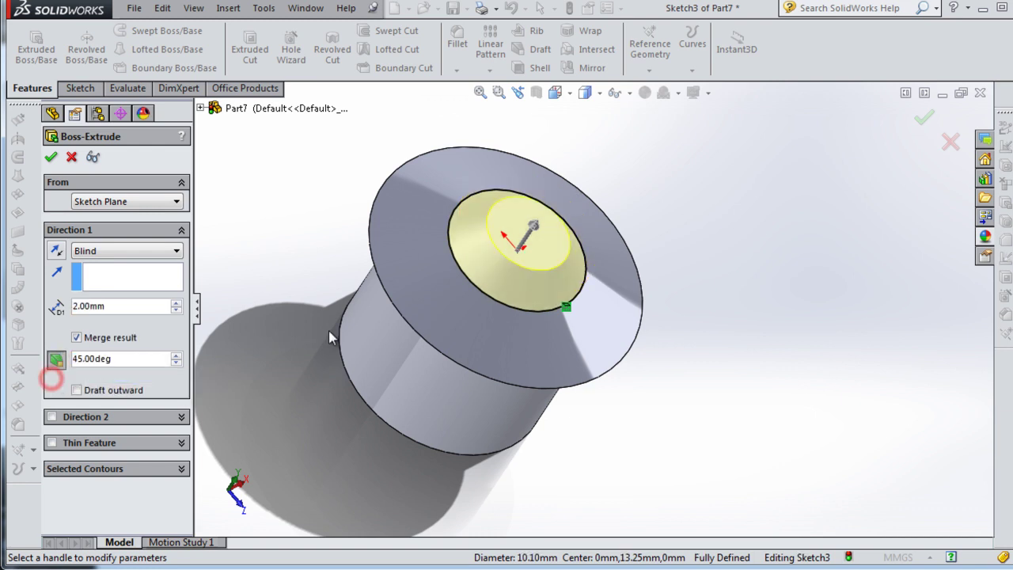
pyautogui.moveTo(716, 342); pyautogui.dragTo(701, 190, button='middle')
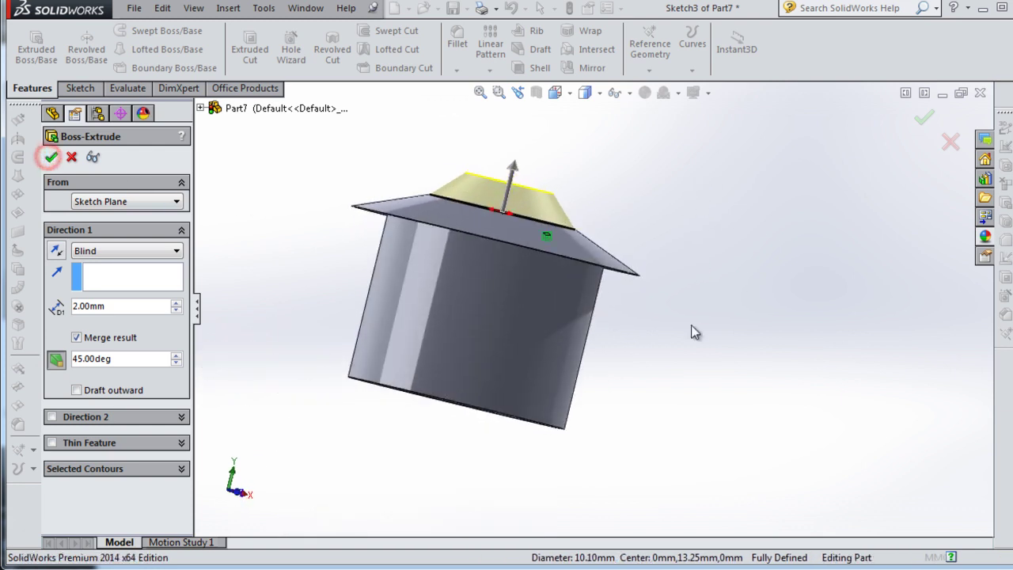
pyautogui.moveTo(703, 319)
pyautogui.mouseDown(button='middle')
pyautogui.moveTo(708, 269)
pyautogui.moveTo(491, 361)
pyautogui.moveTo(538, 272)
pyautogui.moveTo(533, 256)
pyautogui.moveTo(553, 254)
pyautogui.moveTo(562, 310)
pyautogui.moveTo(549, 356)
pyautogui.moveTo(642, 356)
pyautogui.moveTo(717, 198)
pyautogui.moveTo(693, 292)
pyautogui.moveTo(681, 301)
pyautogui.moveTo(881, 485)
pyautogui.mouseUp(button='middle')
# Orbit to the flange underside and select its face for sketching.
pyautogui.moveTo(670, 255); pyautogui.dragTo(692, 181, button='middle')
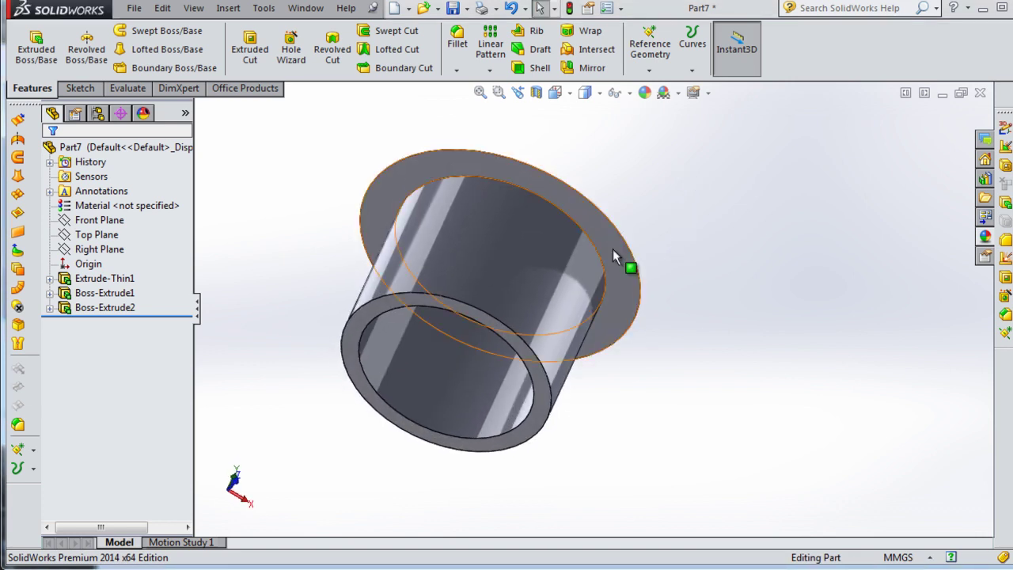
pyautogui.click(617, 247)
# Convert the flange's outer edge and the tube's outer edge into Sketch4.
pyautogui.click(701, 196)
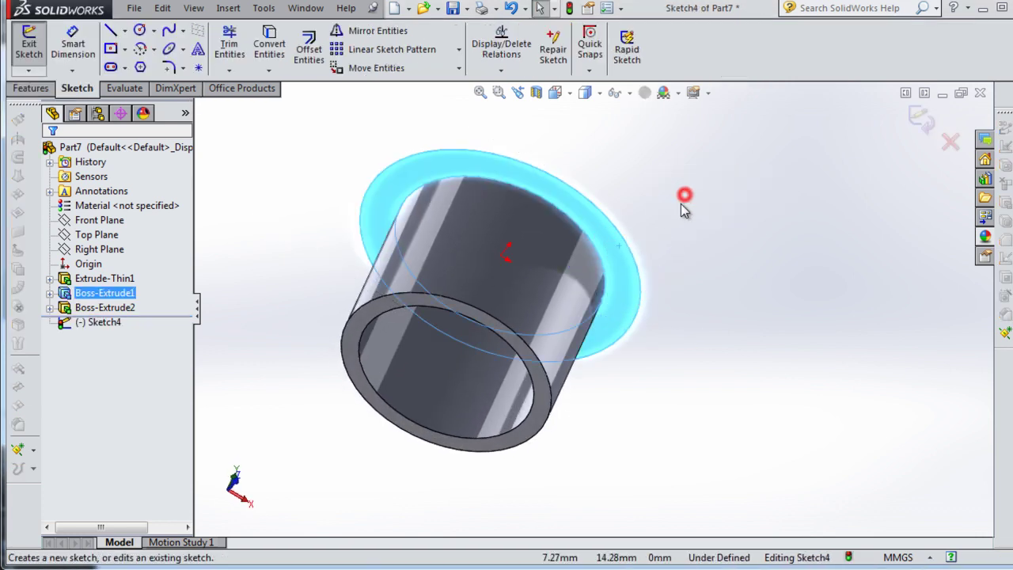
pyautogui.click(605, 214)
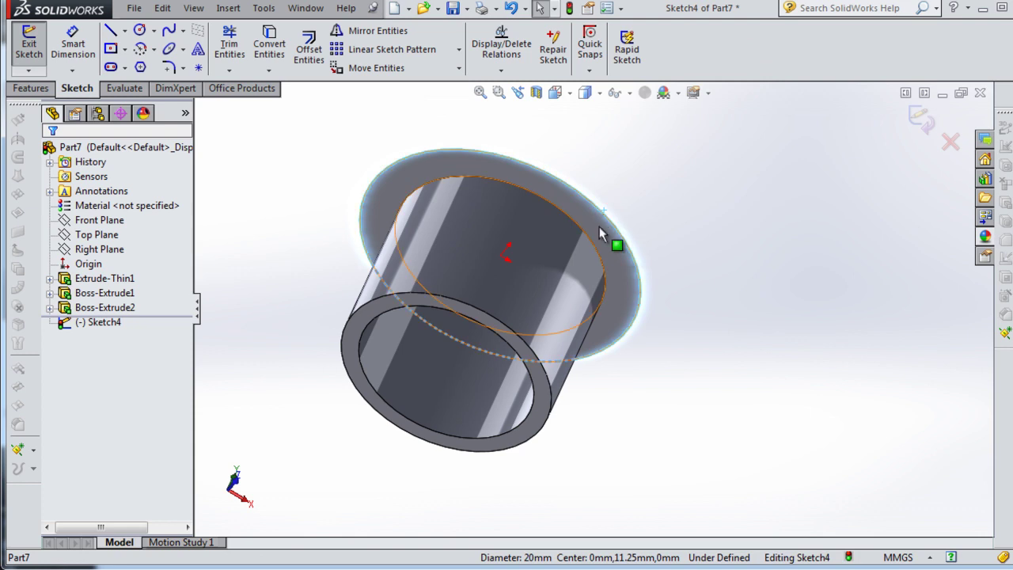
pyautogui.keyDown('ctrl'); pyautogui.click(582, 232); pyautogui.keyUp('ctrl')
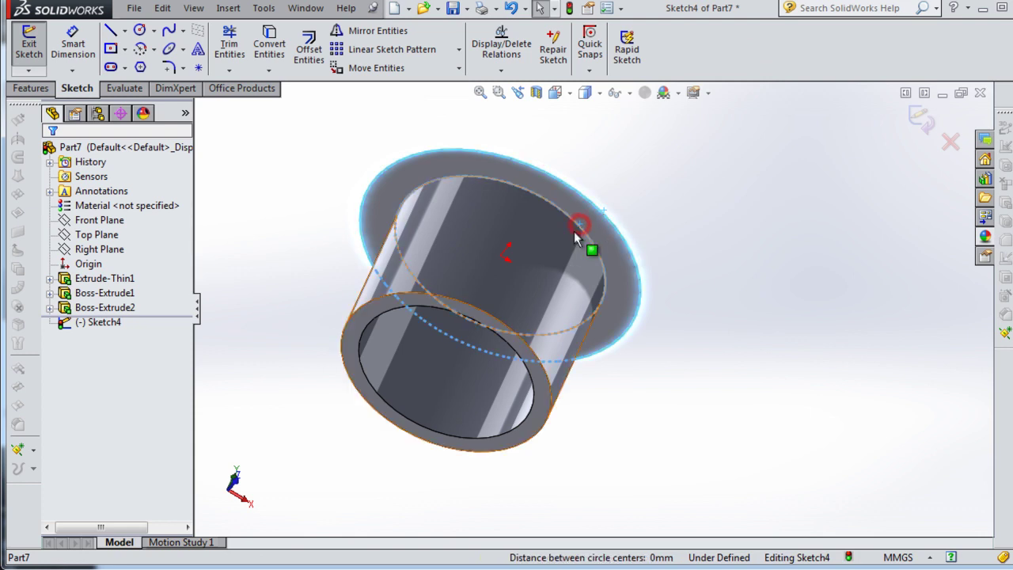
pyautogui.click(269, 45)
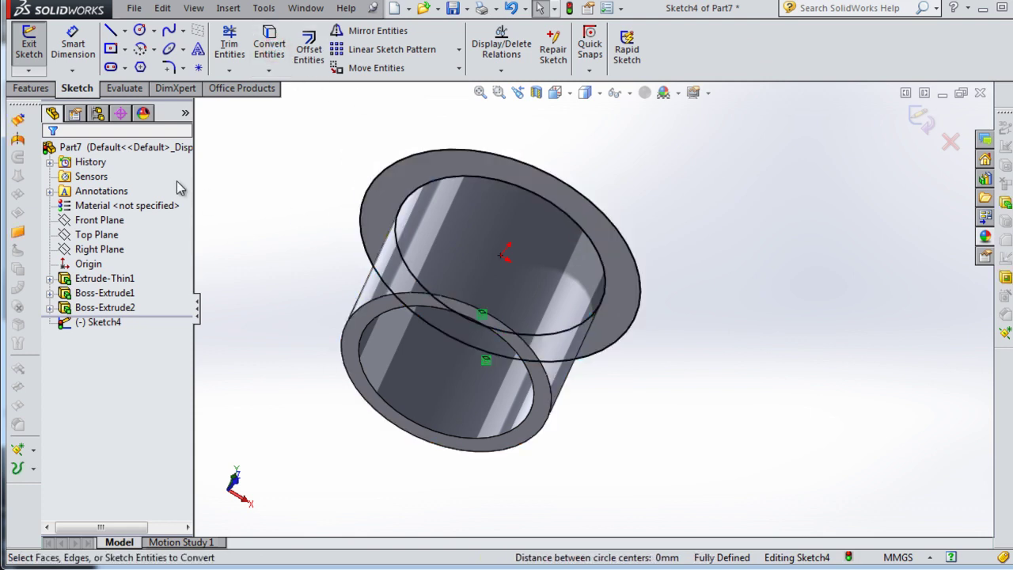
pyautogui.click(32, 88)
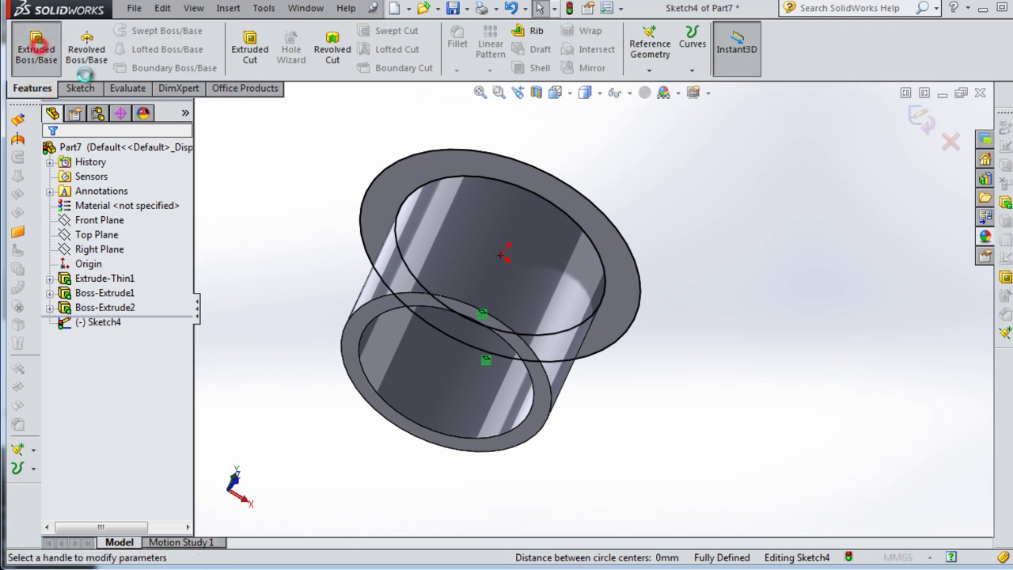
# Extrude the Sketch4 ring 1.25 mm blind as Boss-Extrude3 under the flange.
pyautogui.click(30, 49)
pyautogui.write('1.2')
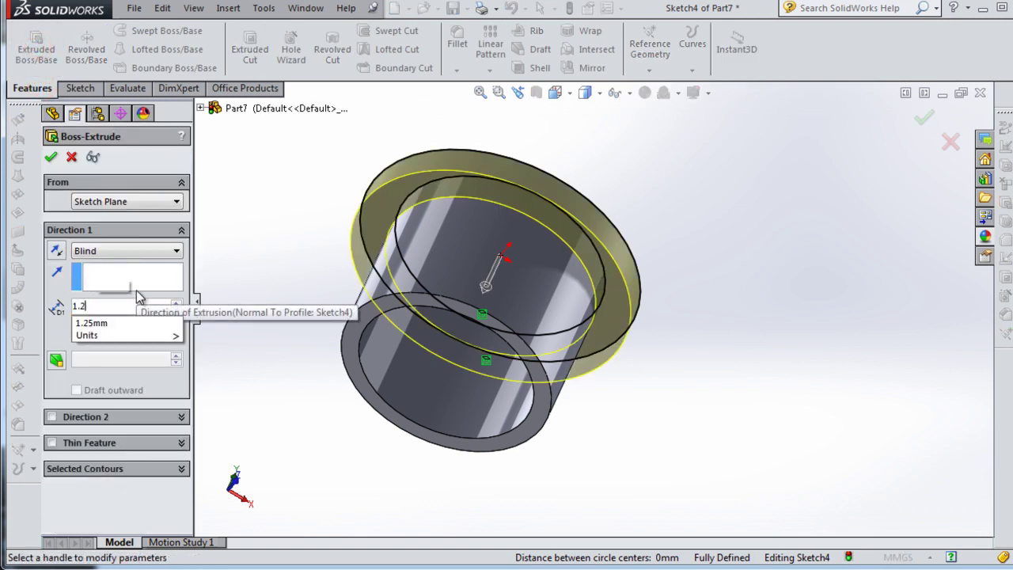
pyautogui.click(101, 307)
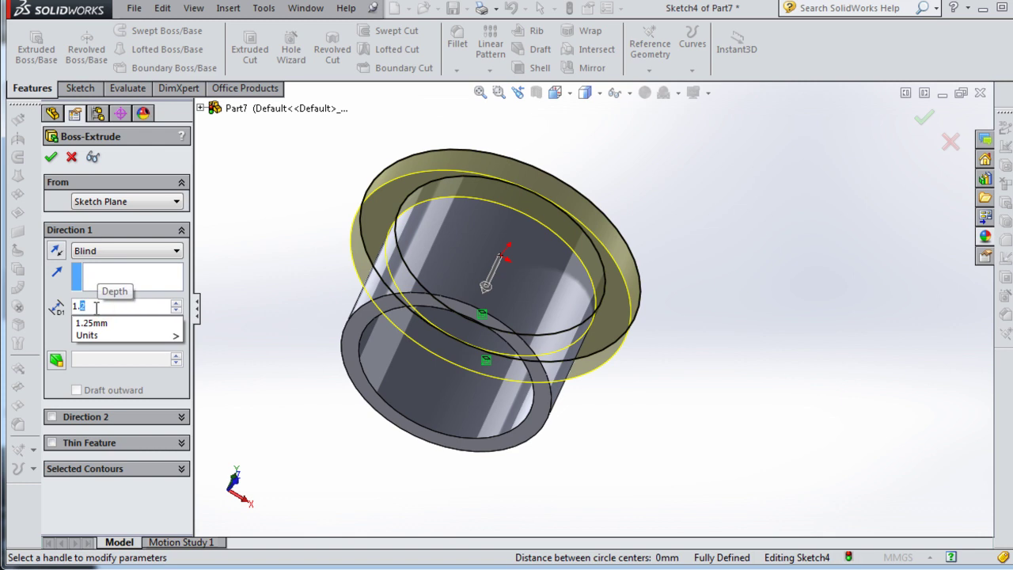
pyautogui.press('Return')
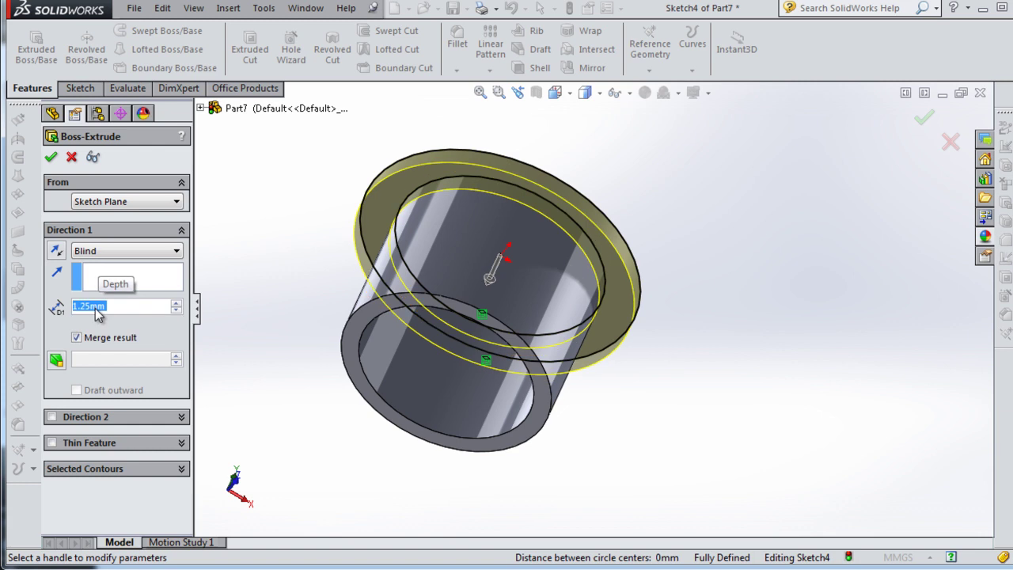
pyautogui.click(51, 158)
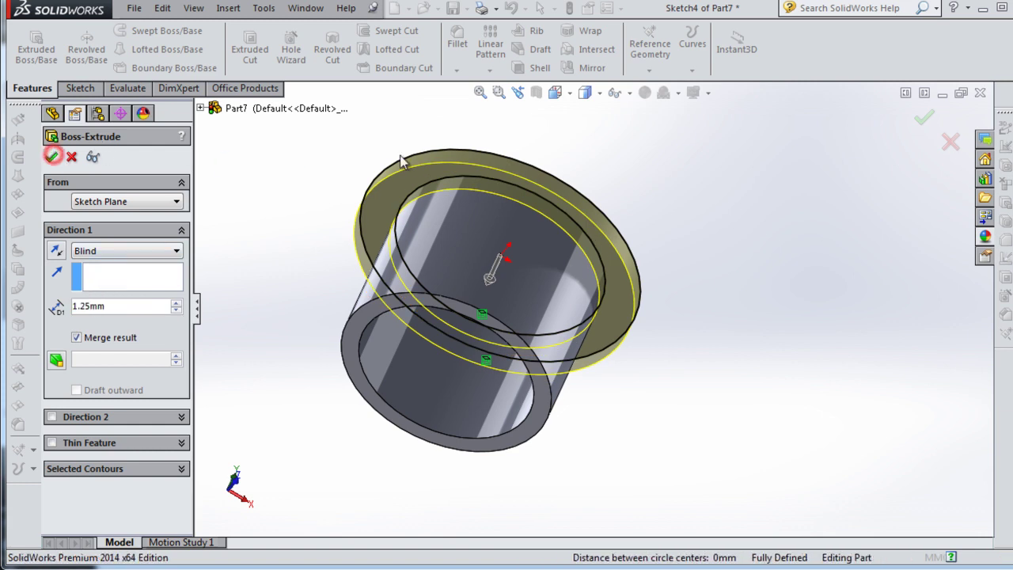
pyautogui.moveTo(633, 181)
pyautogui.mouseDown(button='middle')
pyautogui.moveTo(629, 219)
pyautogui.moveTo(580, 287)
pyautogui.moveTo(773, 387)
pyautogui.mouseUp(button='middle')
pyautogui.click(769, 378)
pyautogui.moveTo(721, 357)
pyautogui.mouseDown(button='middle')
pyautogui.moveTo(707, 283)
pyautogui.moveTo(740, 245)
pyautogui.moveTo(747, 129)
pyautogui.moveTo(673, 135)
pyautogui.moveTo(594, 215)
pyautogui.moveTo(697, 208)
pyautogui.moveTo(773, 245)
pyautogui.moveTo(781, 274)
pyautogui.moveTo(704, 264)
pyautogui.moveTo(771, 253)
pyautogui.moveTo(774, 283)
pyautogui.mouseUp(button='middle')
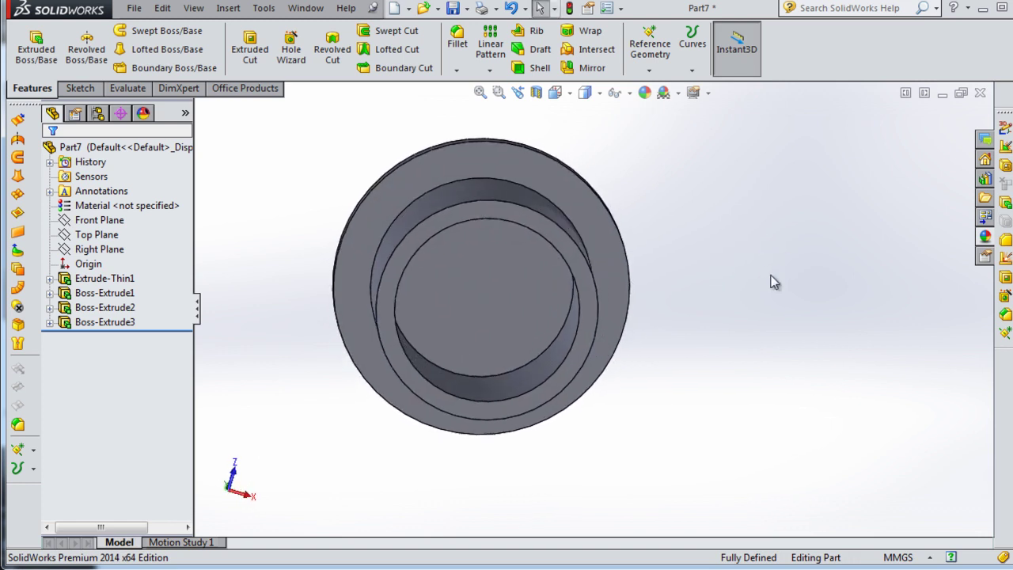
# Shell the part to 1.25 mm walls with the inner end face removed (Shell2).
pyautogui.moveTo(684, 406)
pyautogui.mouseDown(button='middle')
pyautogui.moveTo(654, 355)
pyautogui.moveTo(692, 380)
pyautogui.moveTo(679, 396)
pyautogui.mouseUp(button='middle')
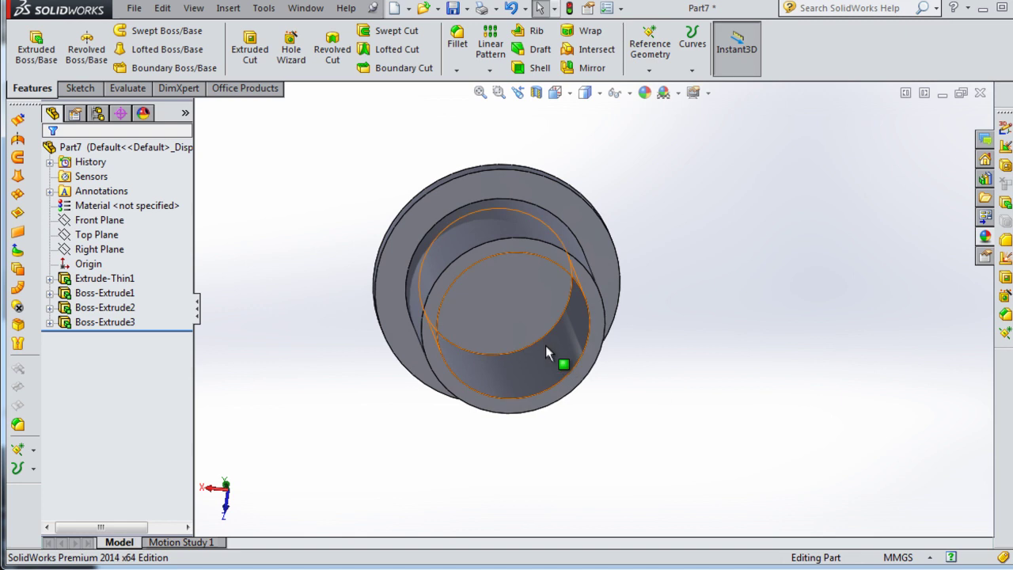
pyautogui.click(538, 70)
pyautogui.click(538, 316)
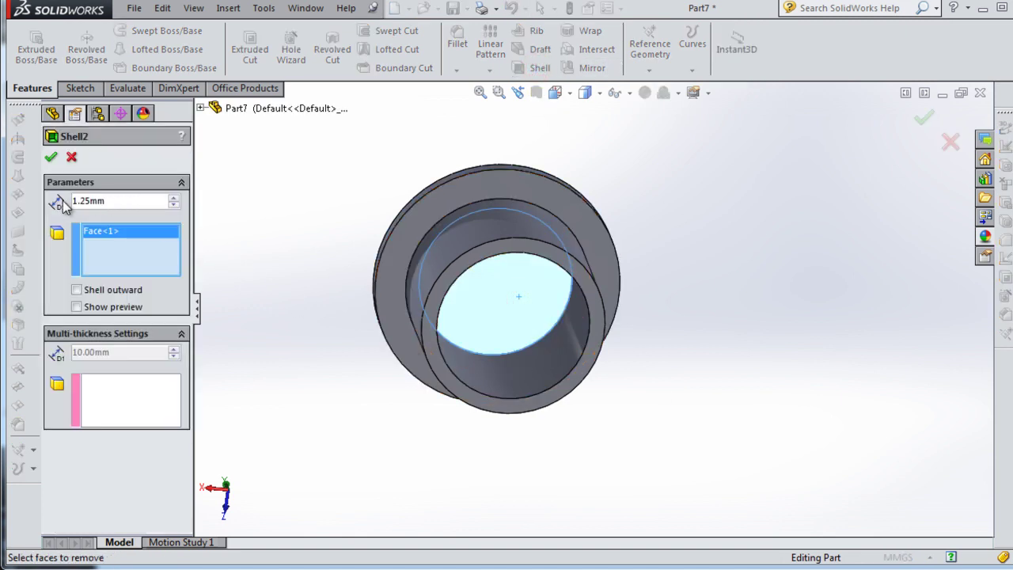
pyautogui.click(50, 158)
pyautogui.moveTo(417, 227)
pyautogui.mouseDown(button='middle')
pyautogui.moveTo(656, 187)
pyautogui.moveTo(464, 220)
pyautogui.moveTo(705, 260)
pyautogui.moveTo(547, 264)
pyautogui.moveTo(642, 272)
pyautogui.moveTo(536, 323)
pyautogui.mouseUp(button='middle')
# Sketch on the small inner end face and convert its edge into a 5.06 mm circle.
pyautogui.click(529, 307)
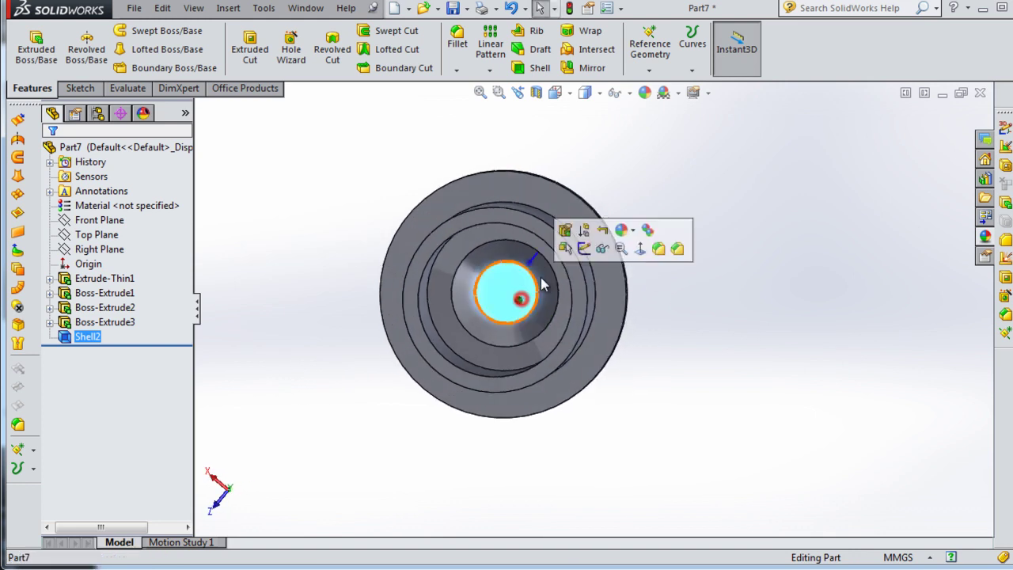
pyautogui.click(584, 257)
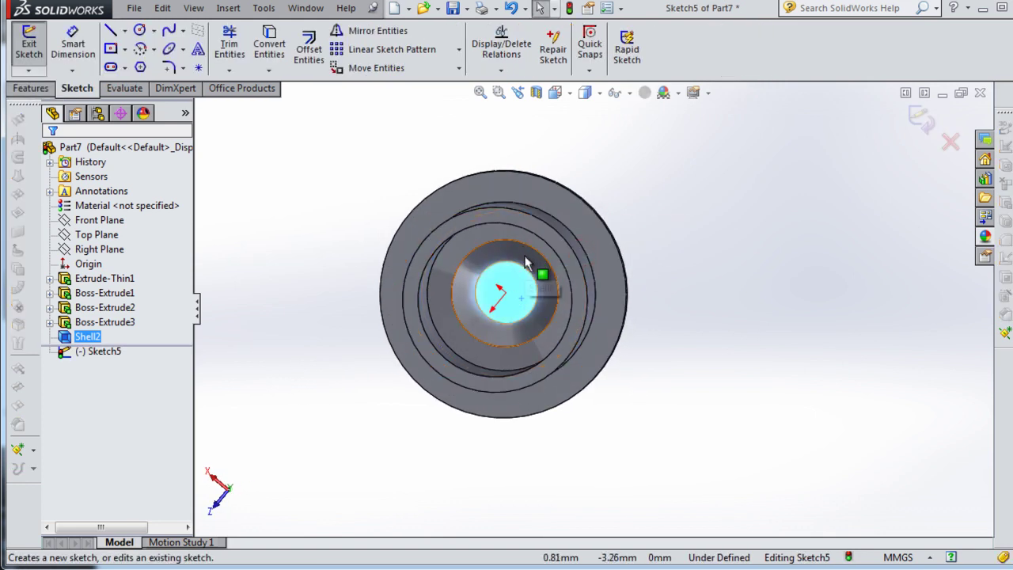
pyautogui.press('c')
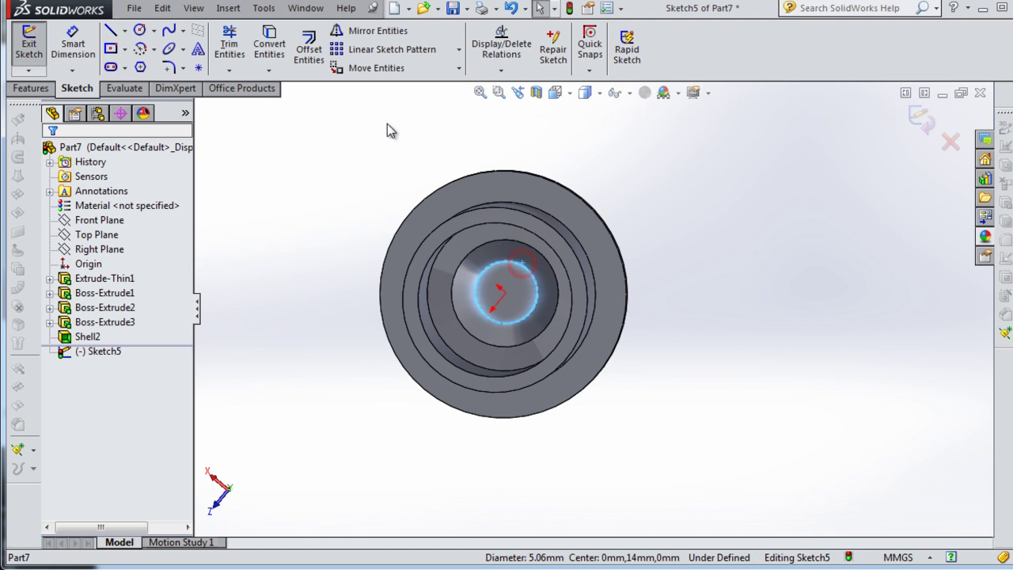
pyautogui.click(269, 44)
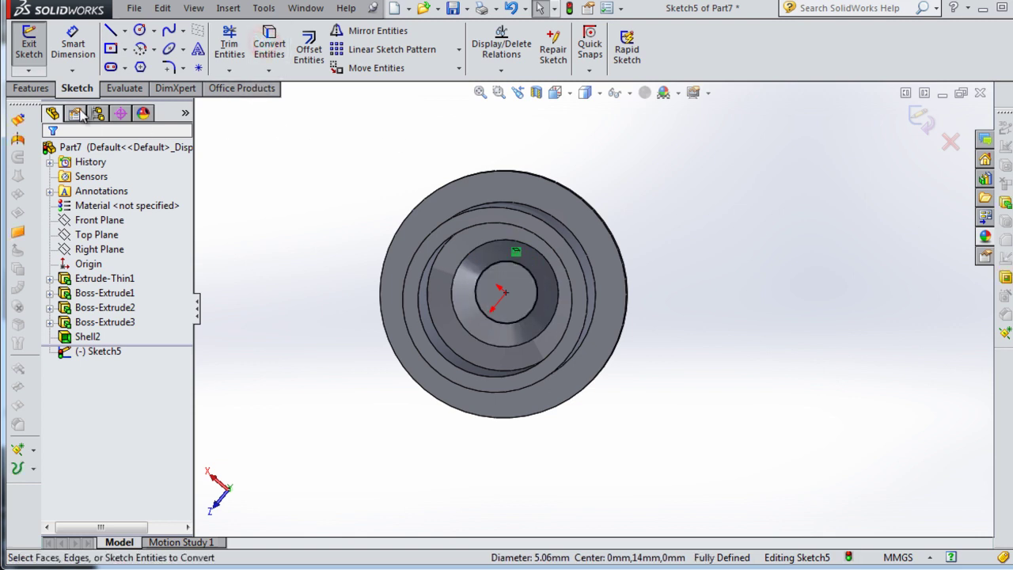
pyautogui.click(33, 91)
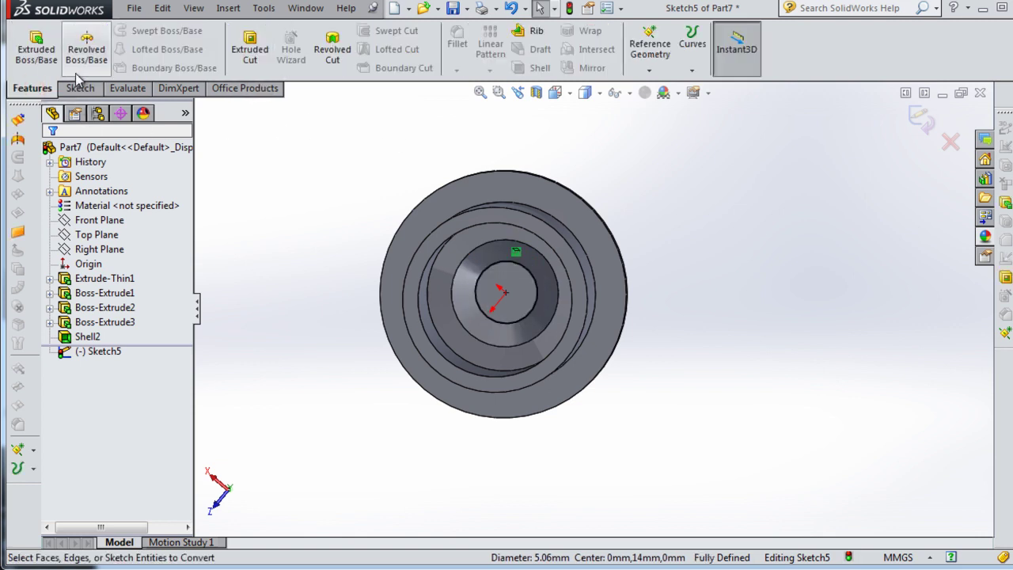
# Cut the Sketch5 circle Blind 3.25 mm into the cap's small end, then orbit to inspect it.
pyautogui.click(249, 49)
pyautogui.moveTo(615, 305); pyautogui.dragTo(494, 359, button='middle')
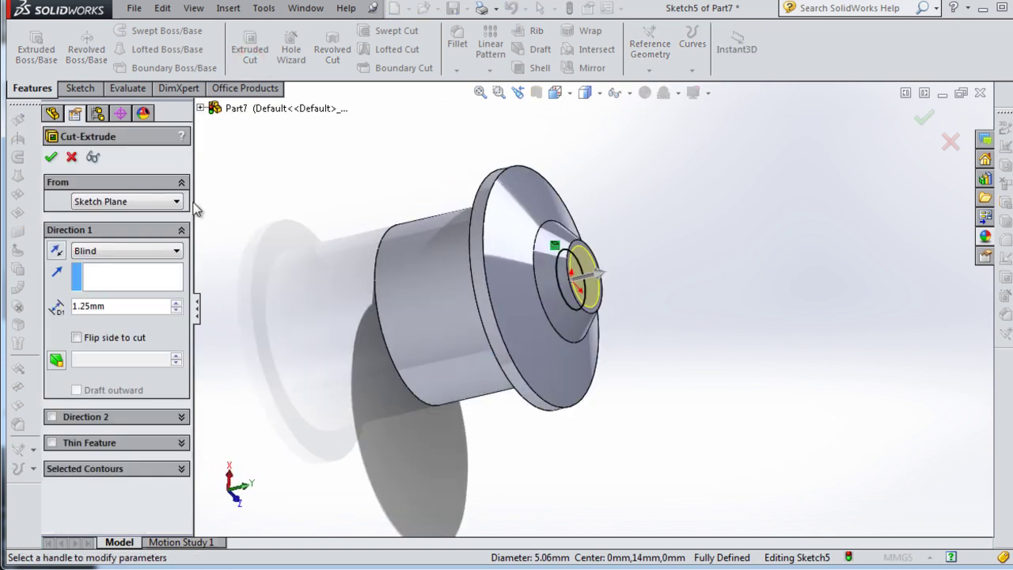
pyautogui.moveTo(617, 295); pyautogui.dragTo(622, 269)
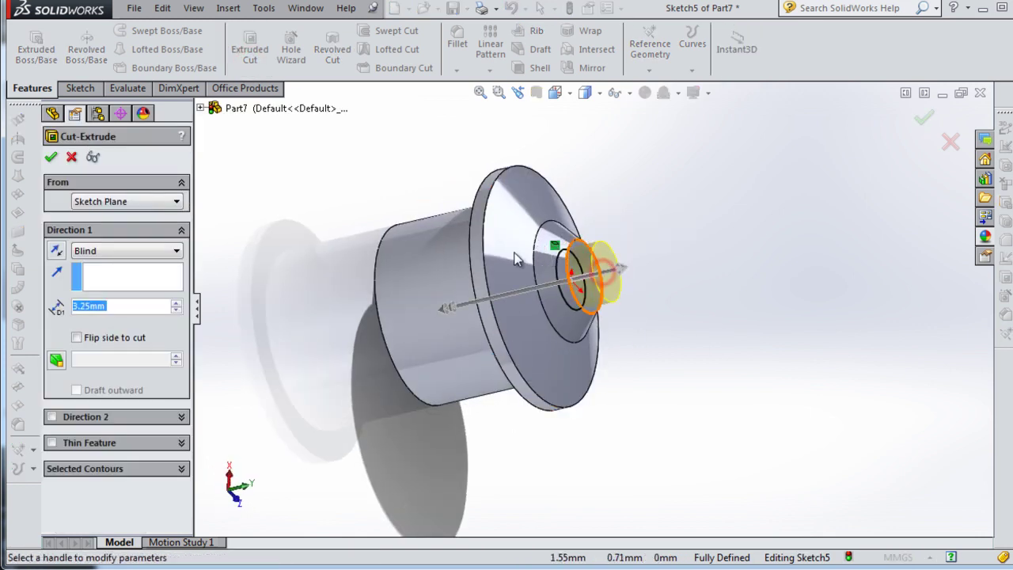
pyautogui.moveTo(567, 232); pyautogui.dragTo(595, 199, button='middle')
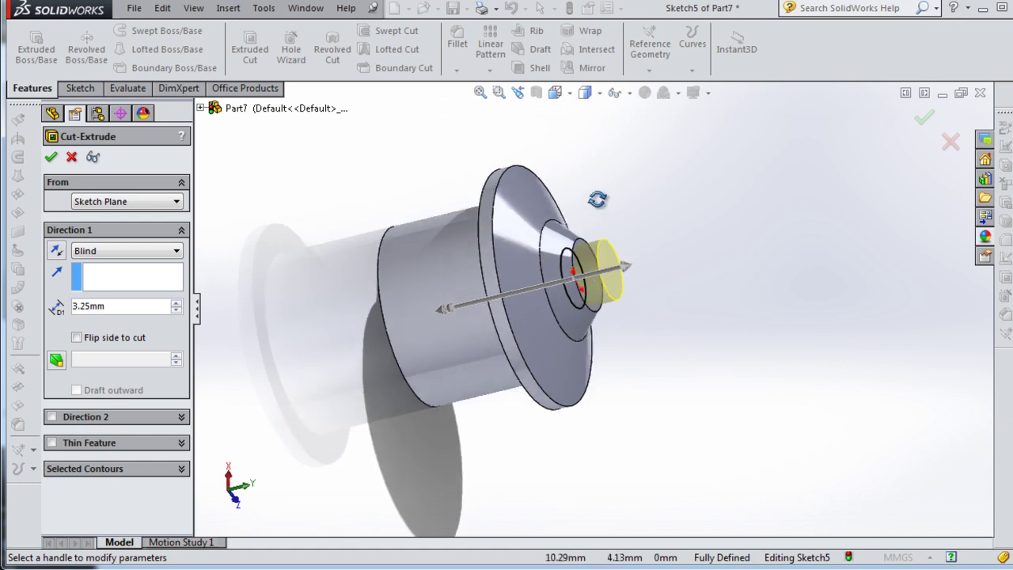
pyautogui.click(49, 157)
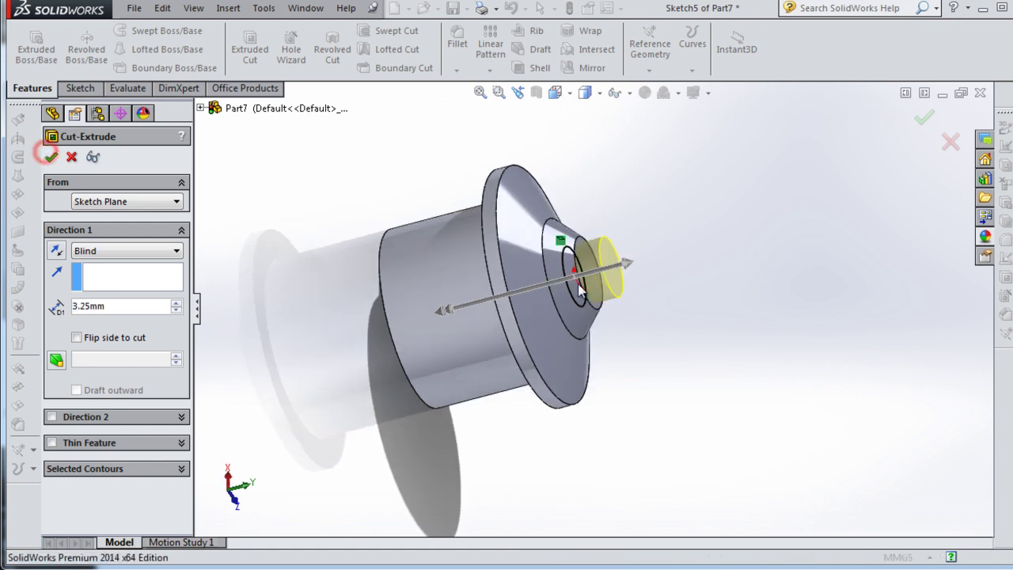
pyautogui.moveTo(662, 321)
pyautogui.mouseDown(button='middle')
pyautogui.moveTo(565, 292)
pyautogui.moveTo(511, 308)
pyautogui.moveTo(324, 278)
pyautogui.moveTo(436, 316)
pyautogui.moveTo(479, 291)
pyautogui.moveTo(543, 219)
pyautogui.moveTo(622, 169)
pyautogui.mouseUp(button='middle')
pyautogui.click(695, 254)
pyautogui.moveTo(695, 254)
pyautogui.mouseDown(button='middle')
pyautogui.moveTo(759, 252)
pyautogui.moveTo(512, 230)
pyautogui.moveTo(464, 283)
pyautogui.moveTo(538, 294)
pyautogui.moveTo(563, 316)
pyautogui.moveTo(681, 280)
pyautogui.moveTo(679, 262)
pyautogui.moveTo(662, 304)
pyautogui.moveTo(708, 288)
pyautogui.moveTo(733, 203)
pyautogui.moveTo(776, 215)
pyautogui.moveTo(794, 235)
pyautogui.moveTo(802, 262)
pyautogui.moveTo(782, 285)
pyautogui.mouseUp(button='middle')
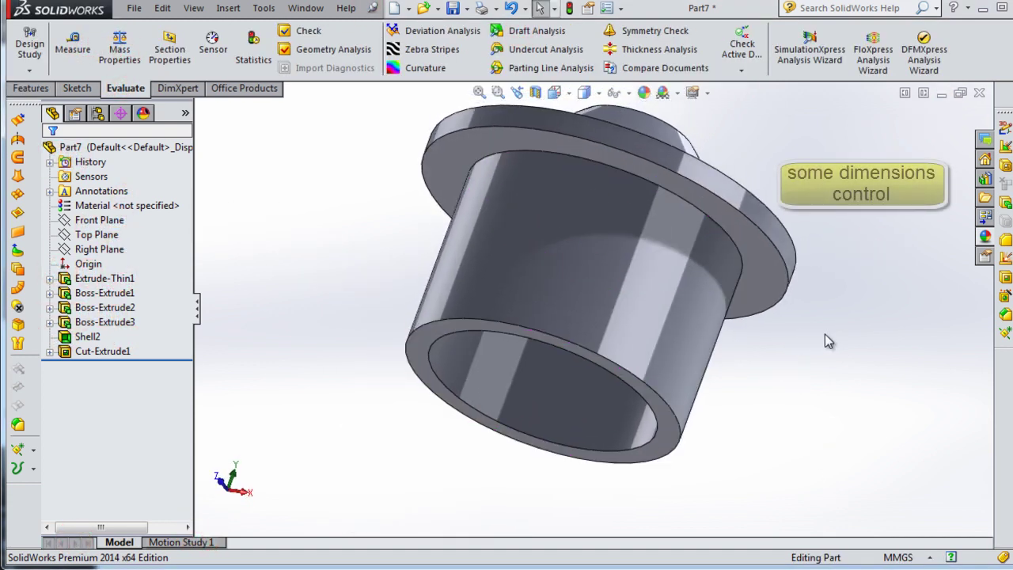
pyautogui.click(115, 287)
pyautogui.moveTo(491, 253); pyautogui.dragTo(496, 338, button='middle')
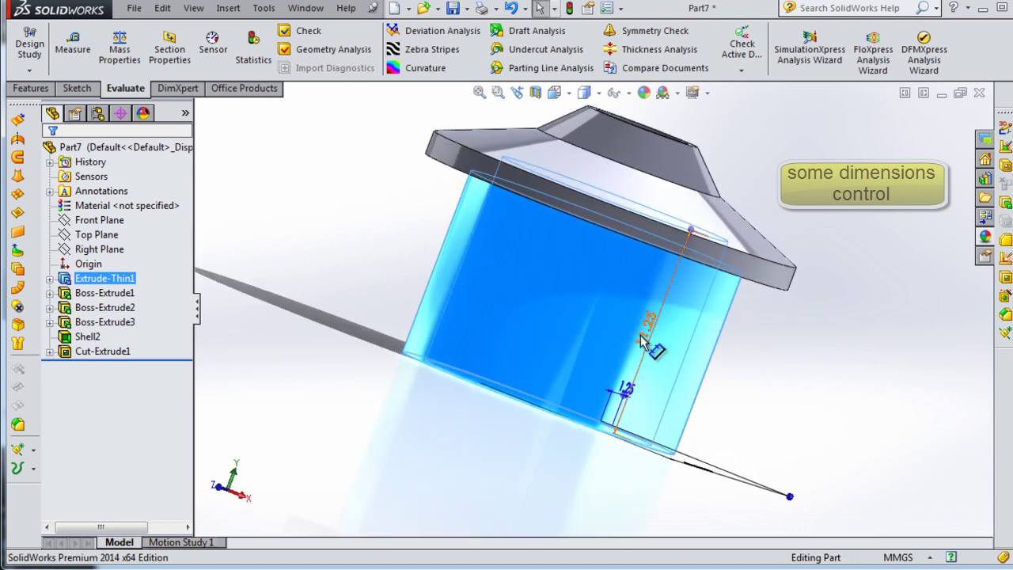
pyautogui.click(942, 94)
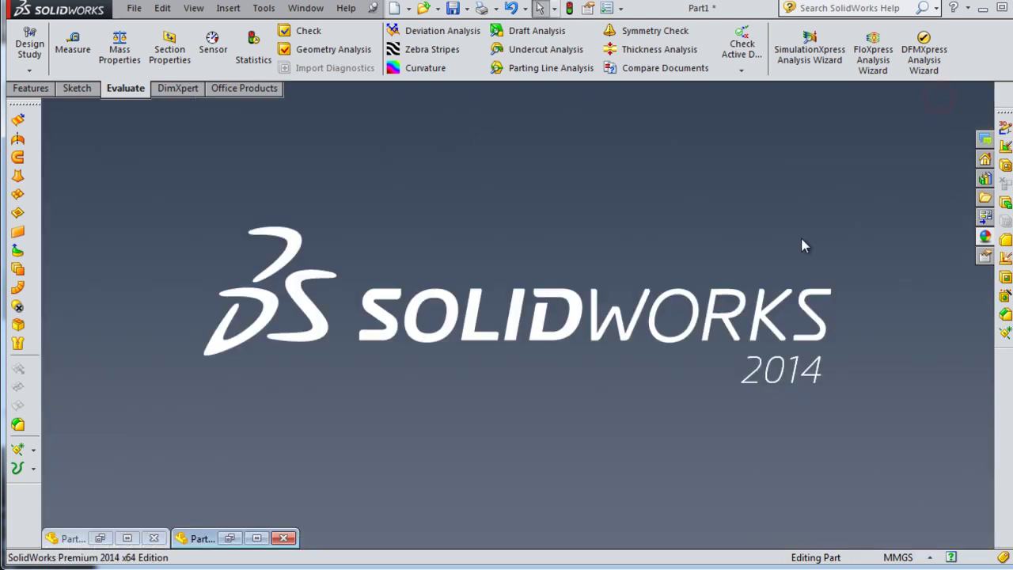
pyautogui.click(217, 539)
pyautogui.moveTo(601, 333); pyautogui.dragTo(541, 334, button='middle')
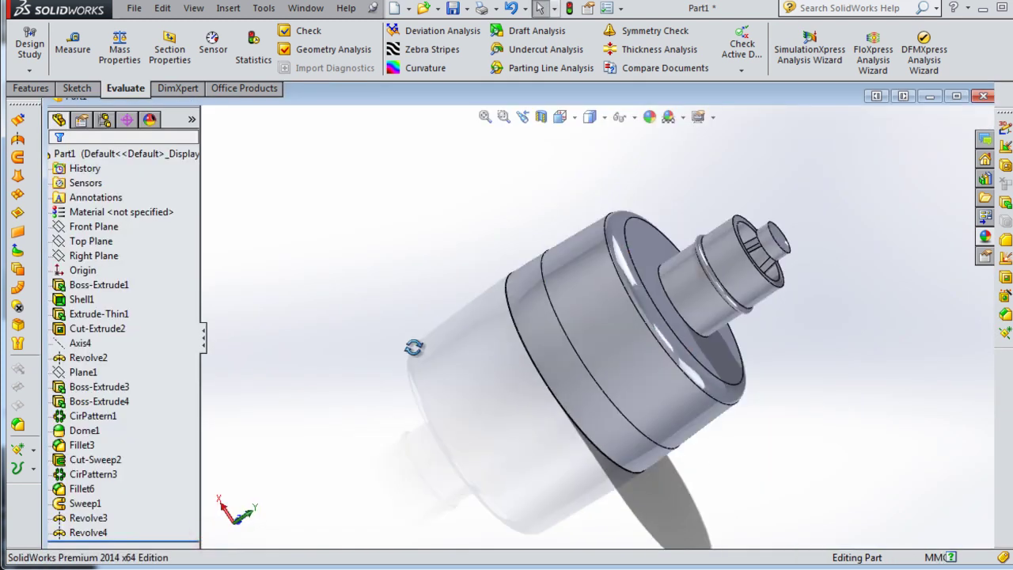
pyautogui.click(755, 281)
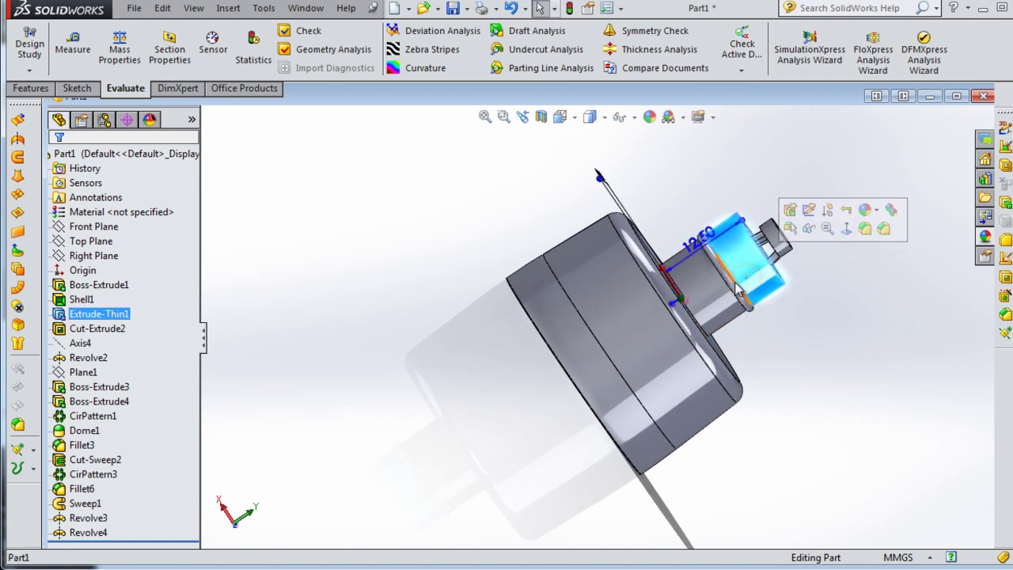
pyautogui.click(695, 250)
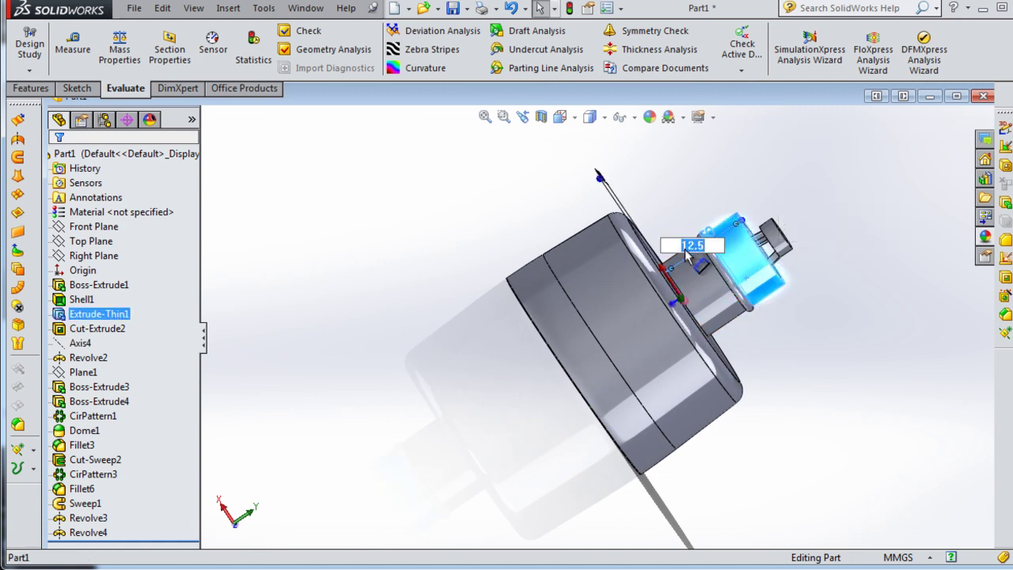
pyautogui.click(862, 226)
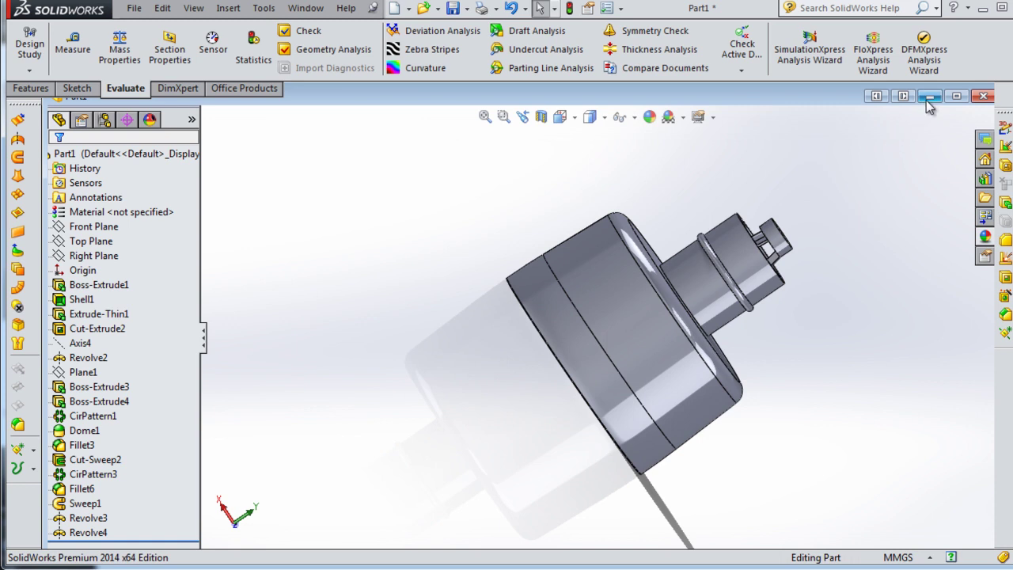
pyautogui.click(927, 98)
# Change Extrude-Thin1's tube height dimension from 11.25 to 12.5 mm.
pyautogui.click(83, 546)
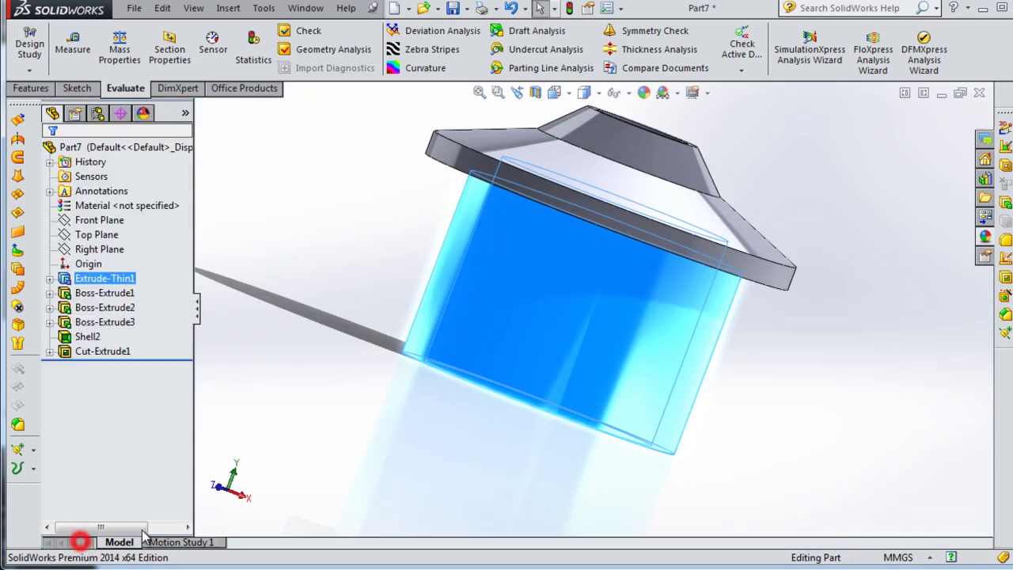
pyautogui.click(674, 299)
pyautogui.doubleClick(644, 326)
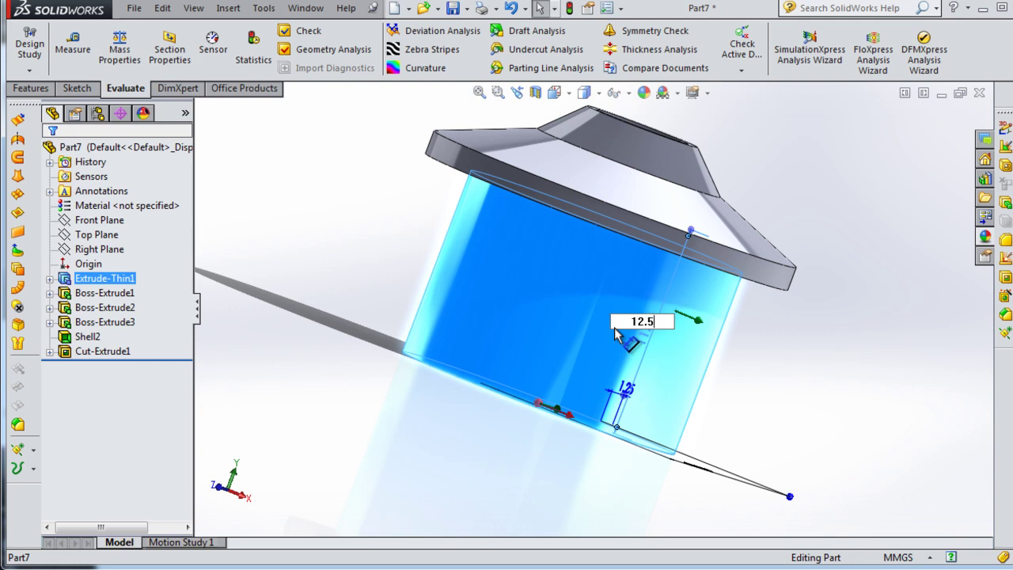
pyautogui.press('Return')
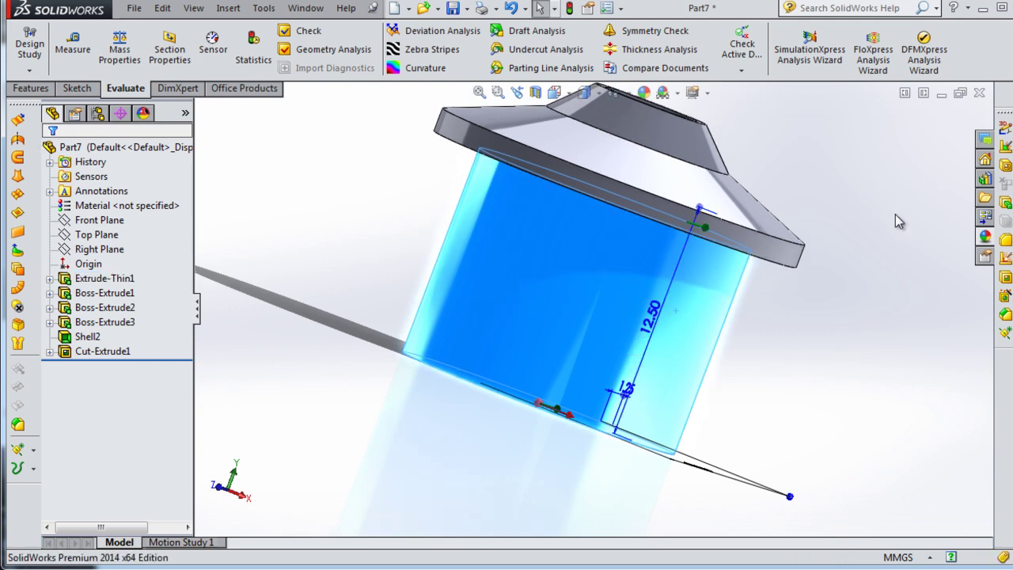
pyautogui.click(895, 214)
pyautogui.moveTo(594, 513); pyautogui.dragTo(405, 396, button='middle')
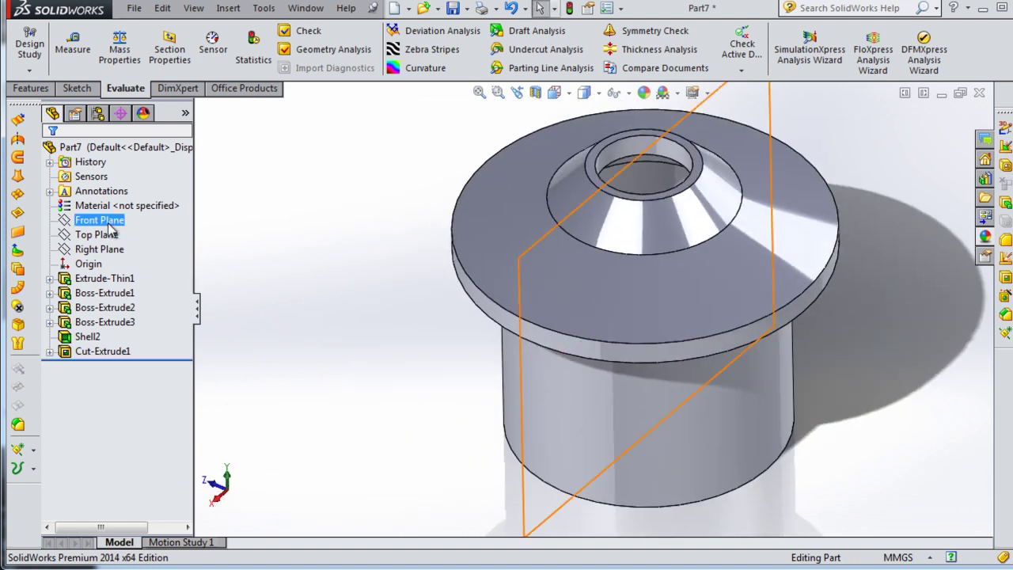
# Create Axis1 from the Front and Right planes, then start a Section View on Front Plane.
pyautogui.click(99, 220)
pyautogui.keyDown('ctrl'); pyautogui.click(117, 249); pyautogui.keyUp('ctrl')
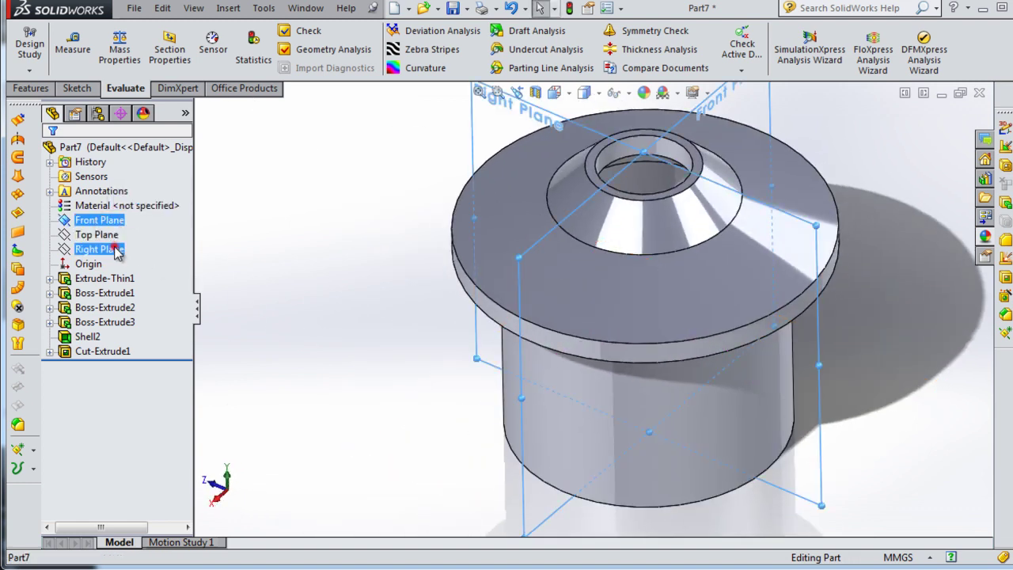
pyautogui.click(31, 88)
pyautogui.click(656, 72)
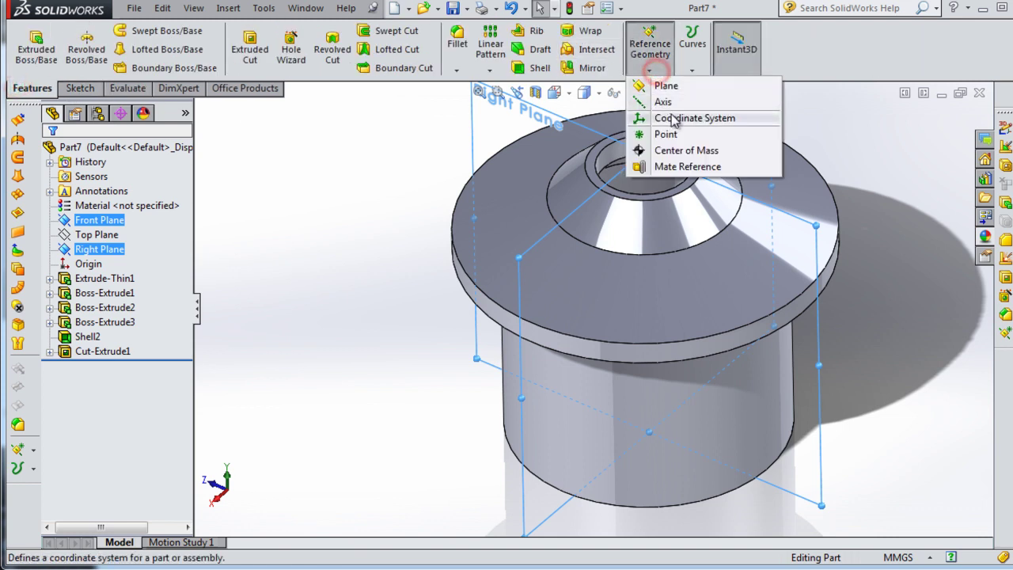
pyautogui.click(664, 101)
pyautogui.click(924, 119)
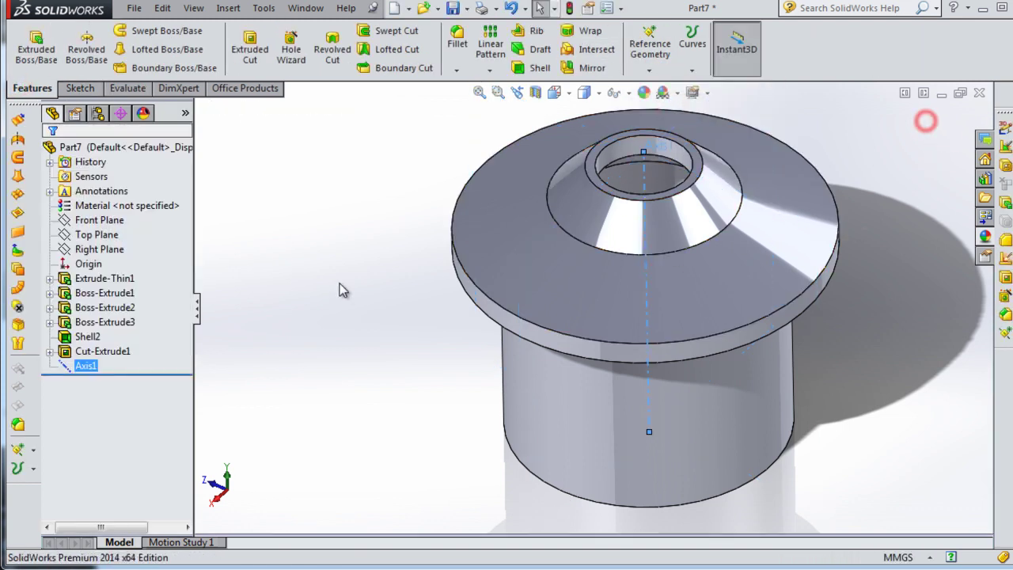
pyautogui.moveTo(348, 282); pyautogui.dragTo(475, 240, button='middle')
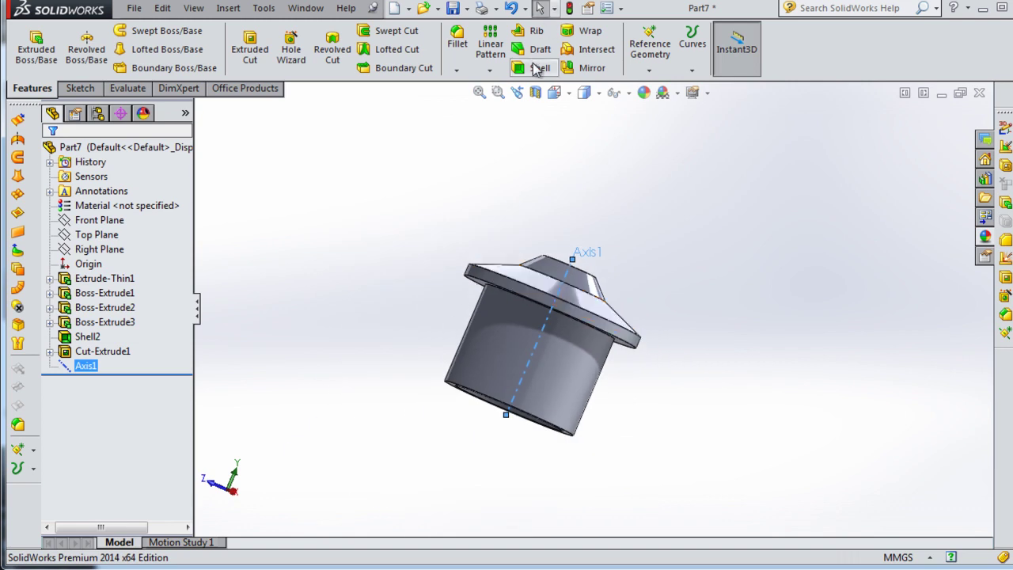
pyautogui.click(535, 92)
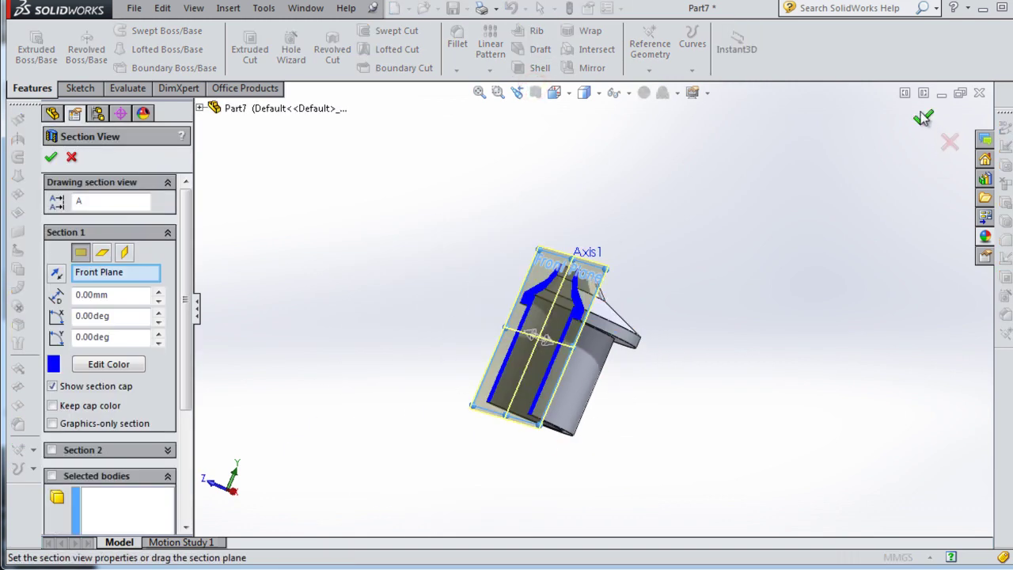
# Accept the half-cut section view and open new Sketch7 on the Front Plane.
pyautogui.click(923, 118)
pyautogui.click(103, 235)
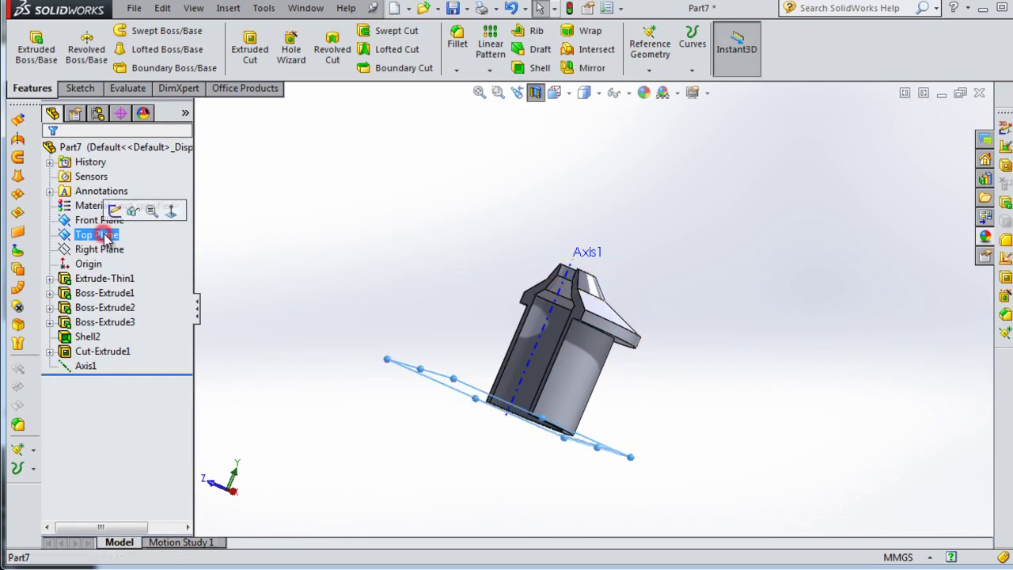
pyautogui.click(99, 220)
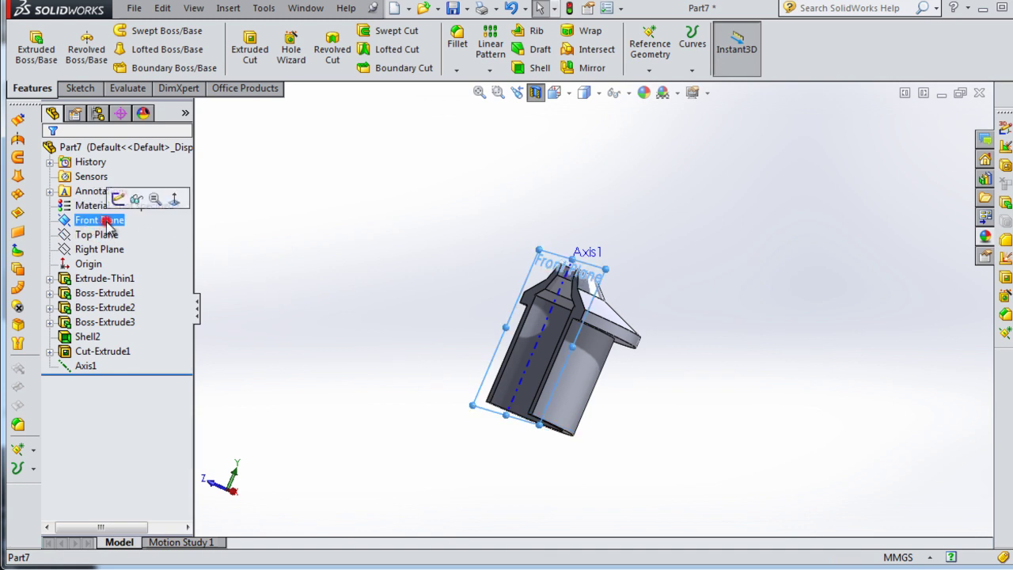
pyautogui.click(117, 205)
pyautogui.keyDown('ctrl'); pyautogui.click(113, 216); pyautogui.keyUp('ctrl')
pyautogui.click(124, 195)
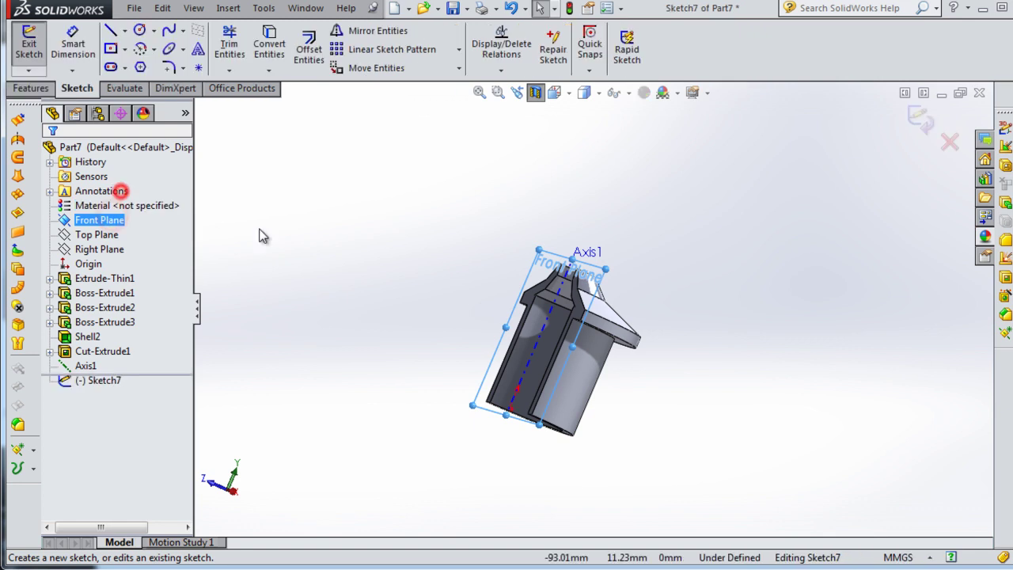
# Switch to Front view and draw a 180° centrepoint arc on the tube's outer edge near the base.
pyautogui.scroll(-3, 622, 502)
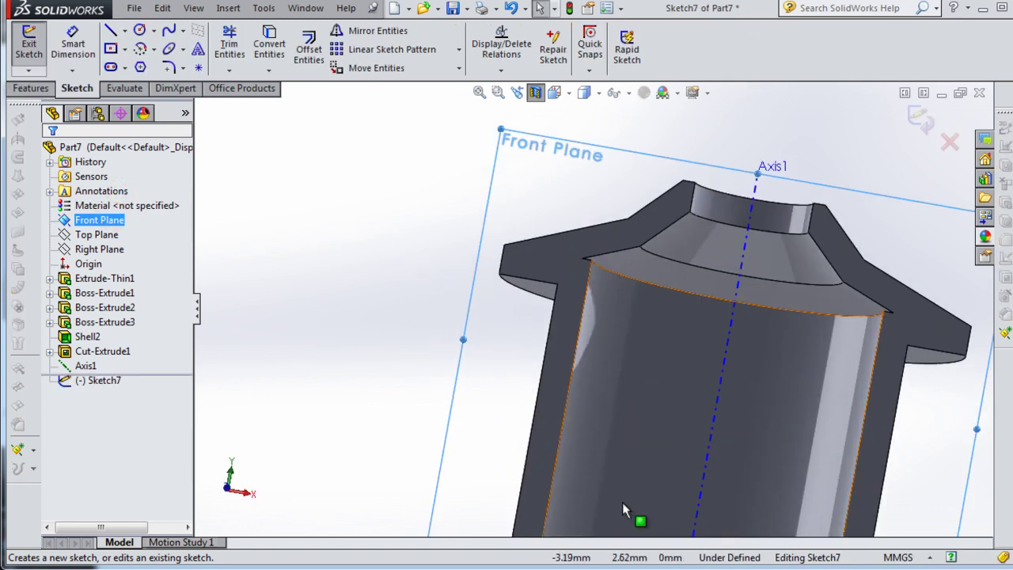
pyautogui.scroll(1, 622, 502)
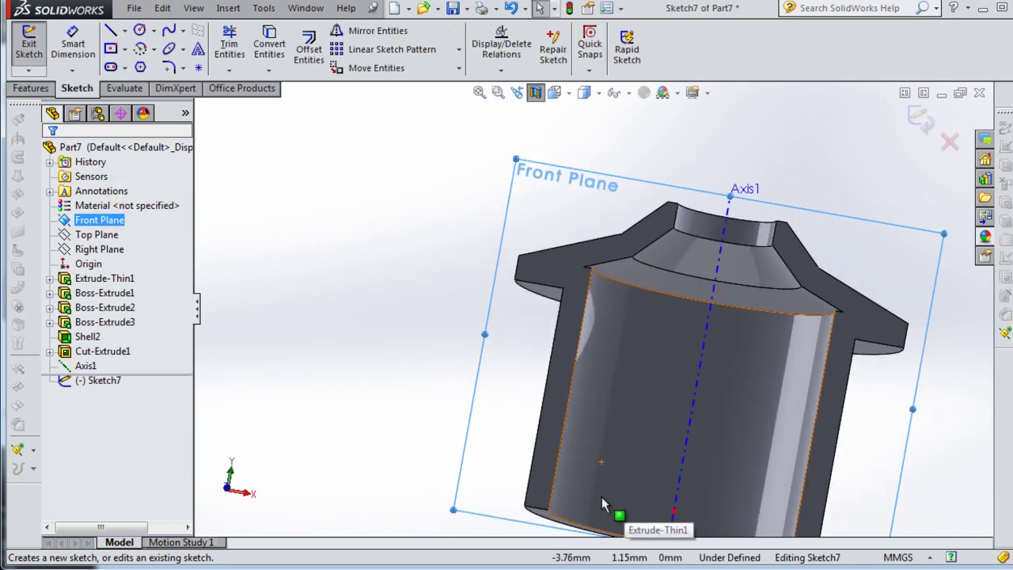
pyautogui.press('space')
pyautogui.click(521, 341)
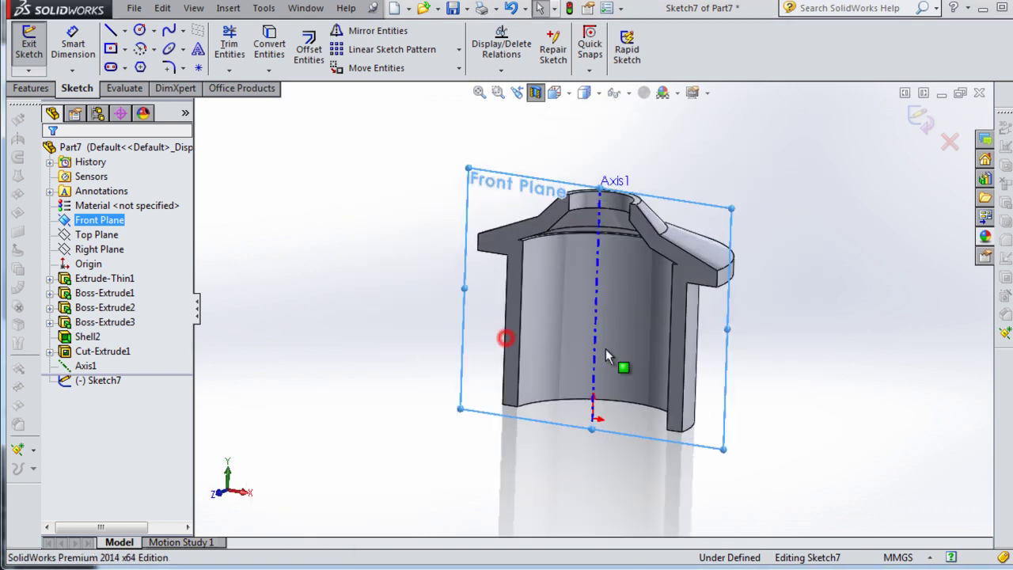
pyautogui.scroll(-1, 487, 380)
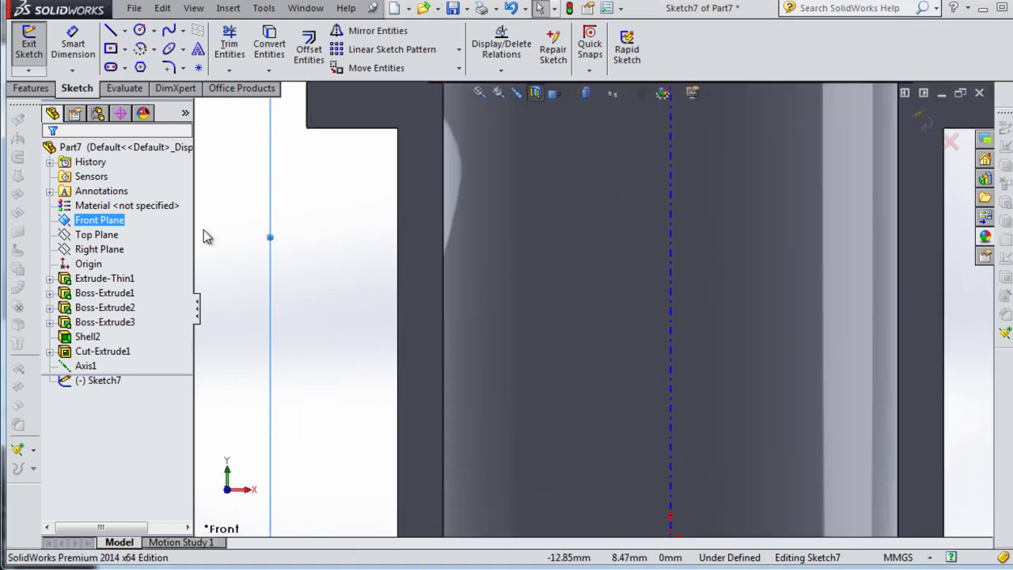
pyautogui.click(139, 32)
pyautogui.scroll(1, 324, 408)
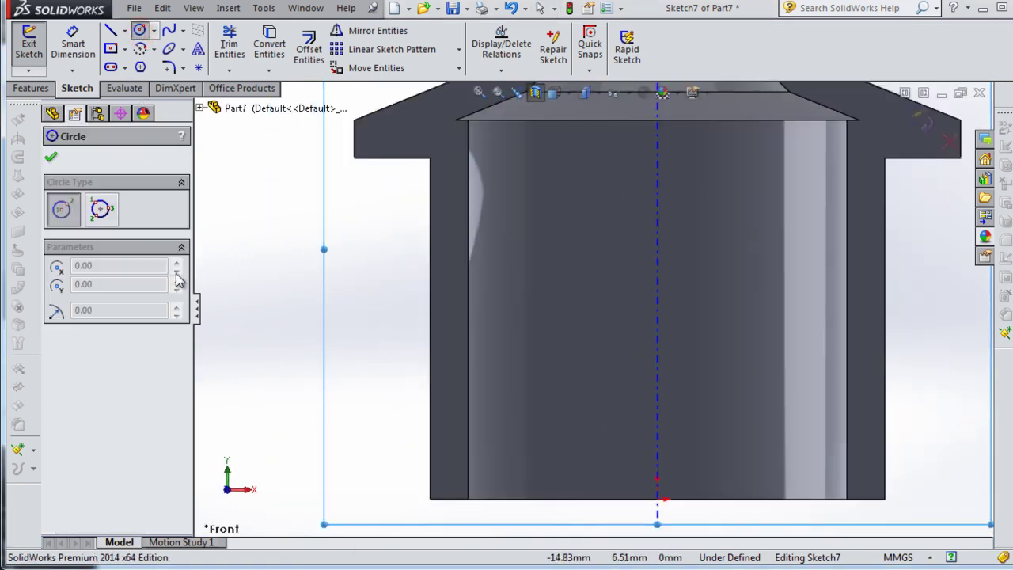
pyautogui.click(140, 49)
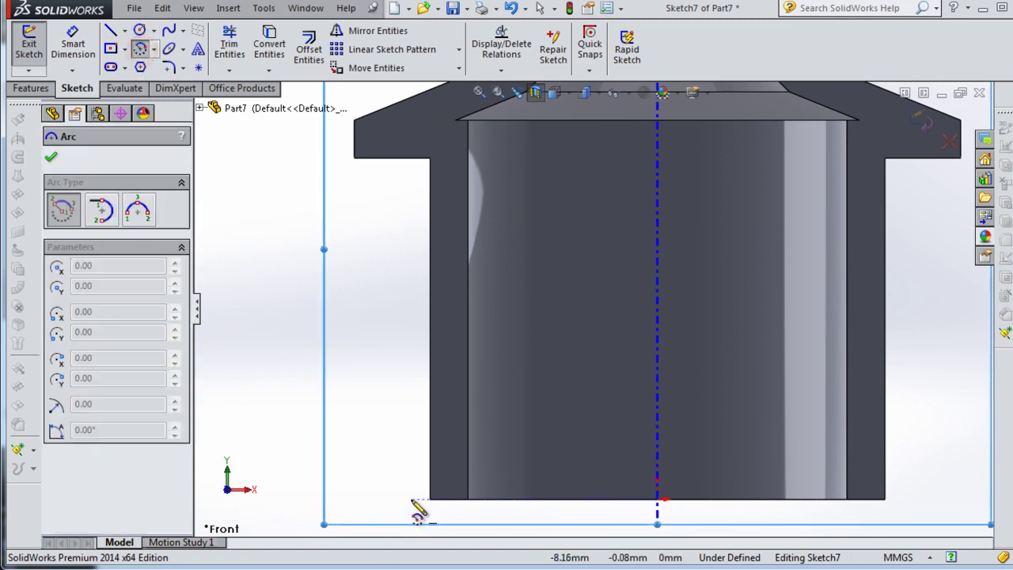
pyautogui.scroll(-2, 420, 515)
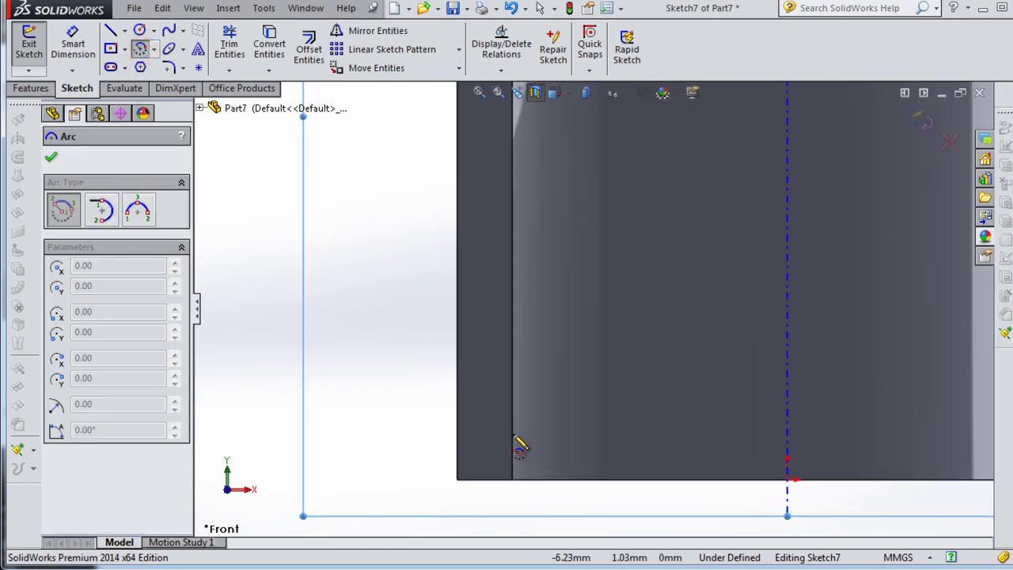
pyautogui.click(513, 432)
pyautogui.click(513, 404)
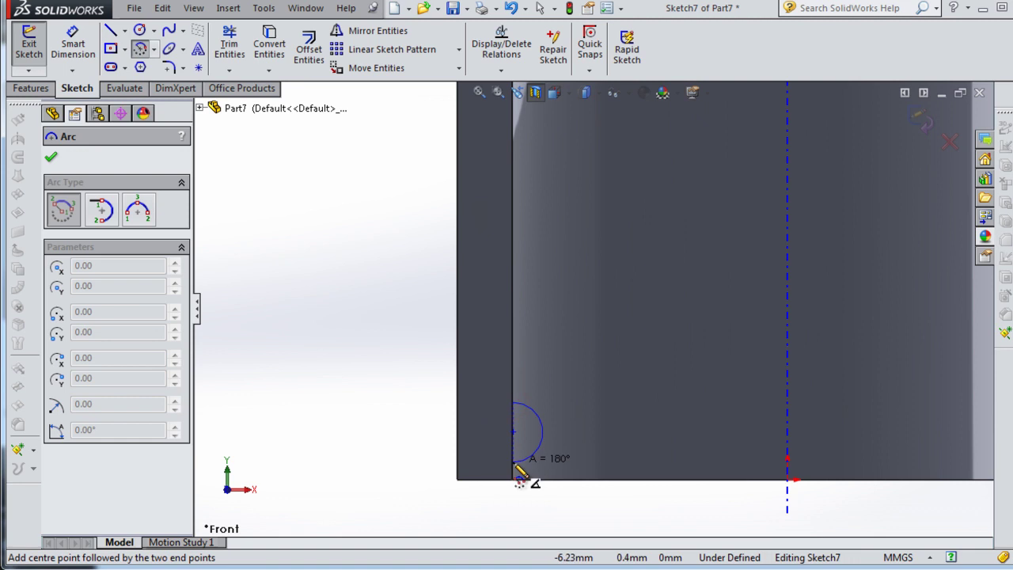
pyautogui.click(514, 462)
# Close the semicircle with a vertical line joining the arc's two endpoints.
pyautogui.click(109, 32)
pyautogui.click(513, 402)
pyautogui.click(513, 462)
pyautogui.click(82, 44)
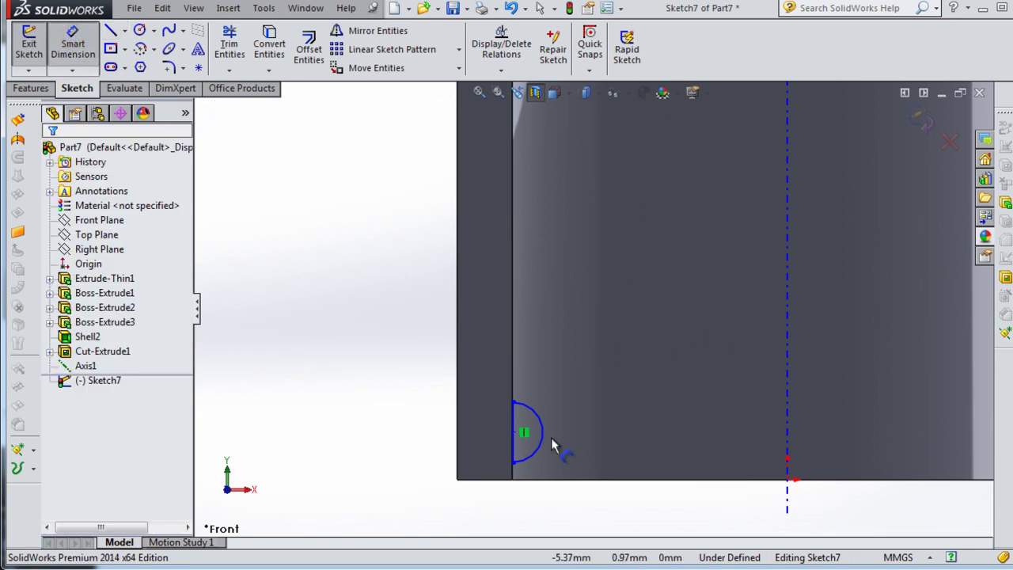
# Dimension the arc radius to 0.5 mm and its centre 1 mm above the base edge.
pyautogui.click(542, 437)
pyautogui.click(640, 429)
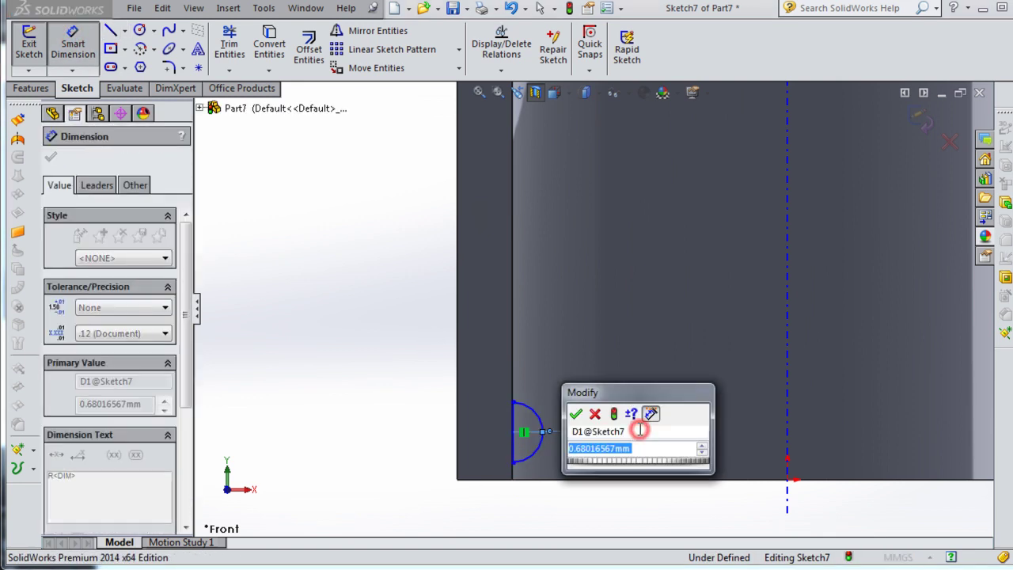
pyautogui.write('0.5')
pyautogui.press('Return')
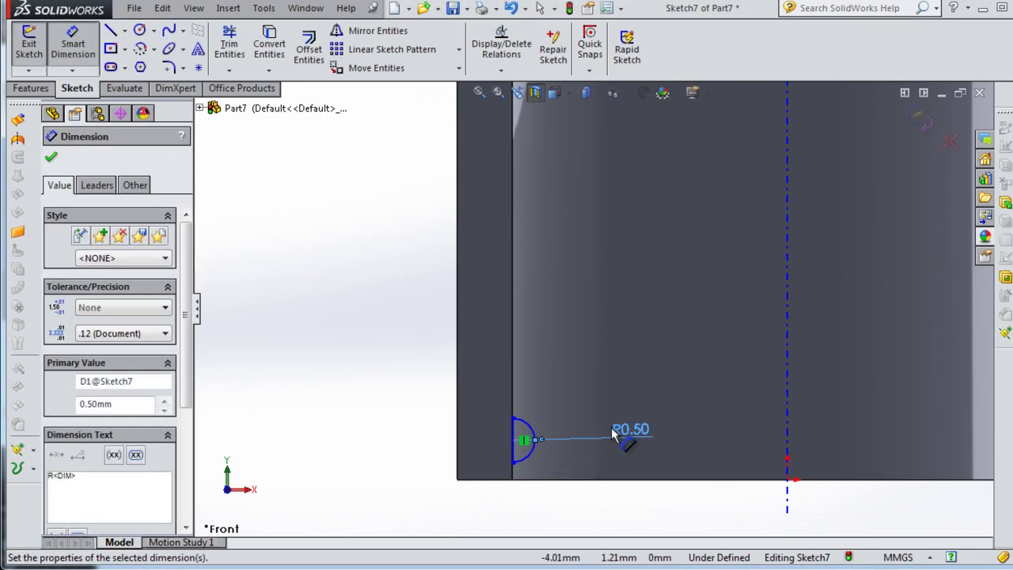
pyautogui.scroll(-3, 527, 458)
pyautogui.scroll(-2, 522, 456)
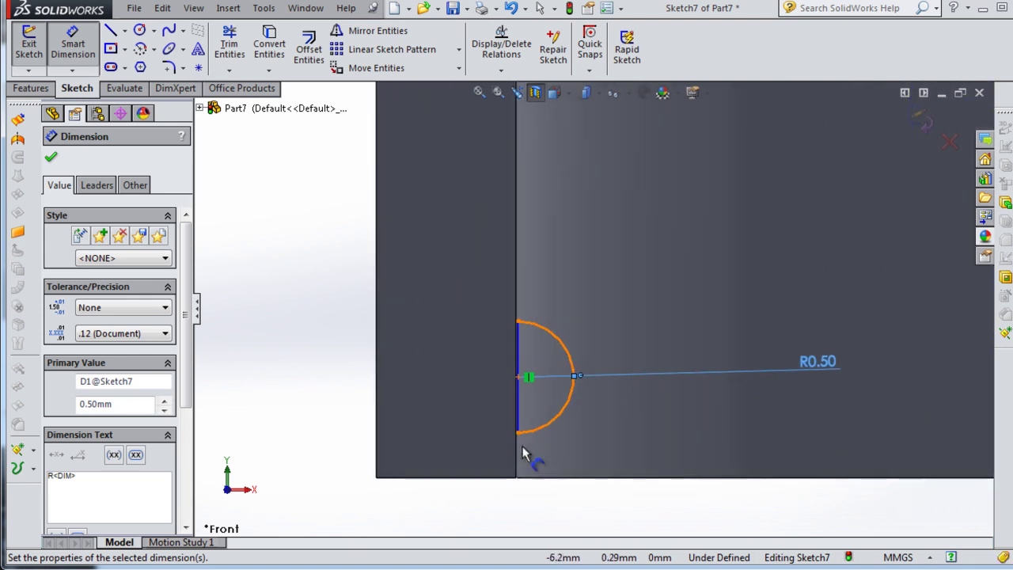
pyautogui.click(519, 377)
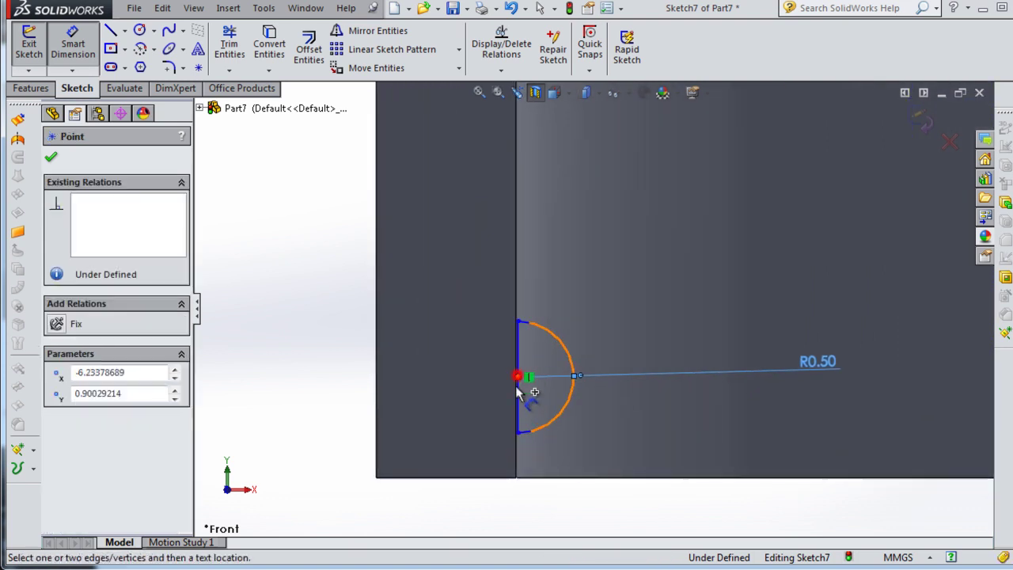
pyautogui.click(519, 481)
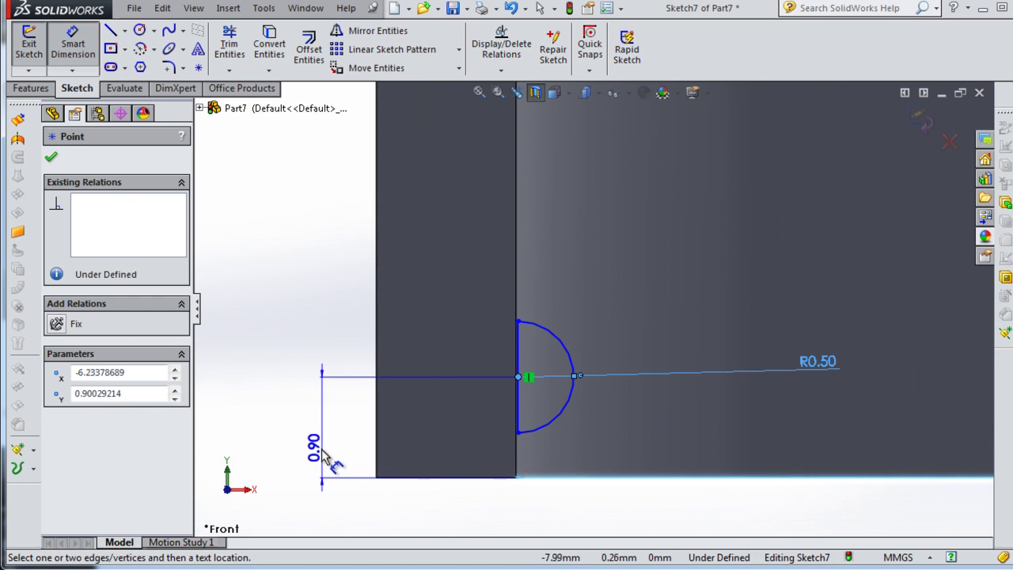
pyautogui.click(314, 458)
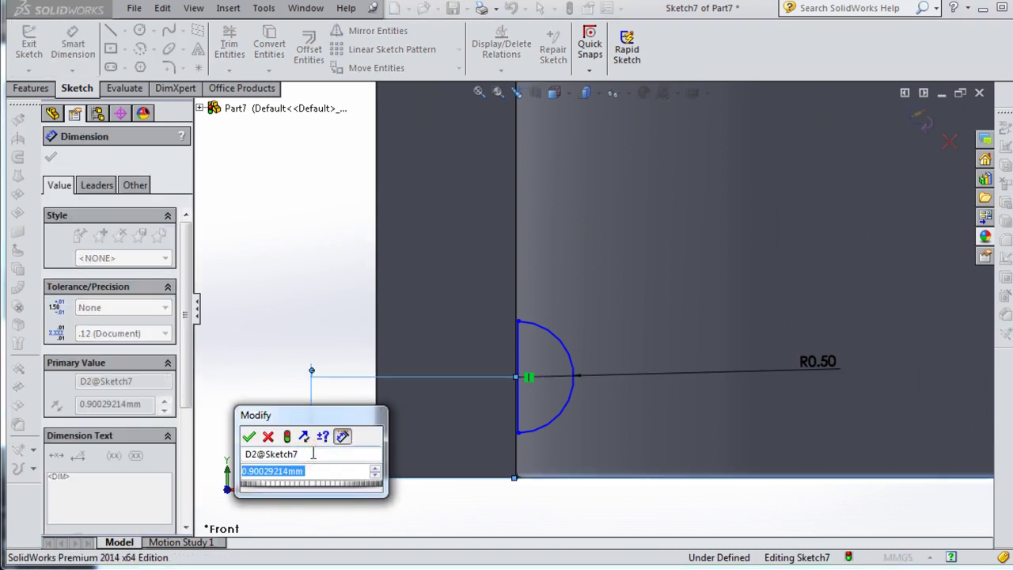
pyautogui.write('1')
pyautogui.press('Return')
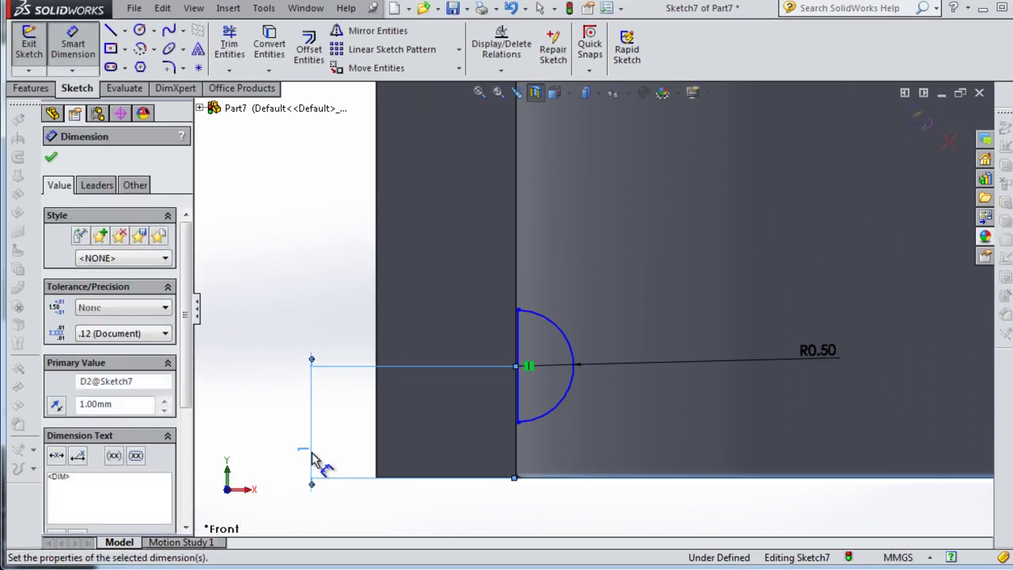
# Dimension the half-round's straight edge 6.25 mm from Axis1.
pyautogui.press('z')
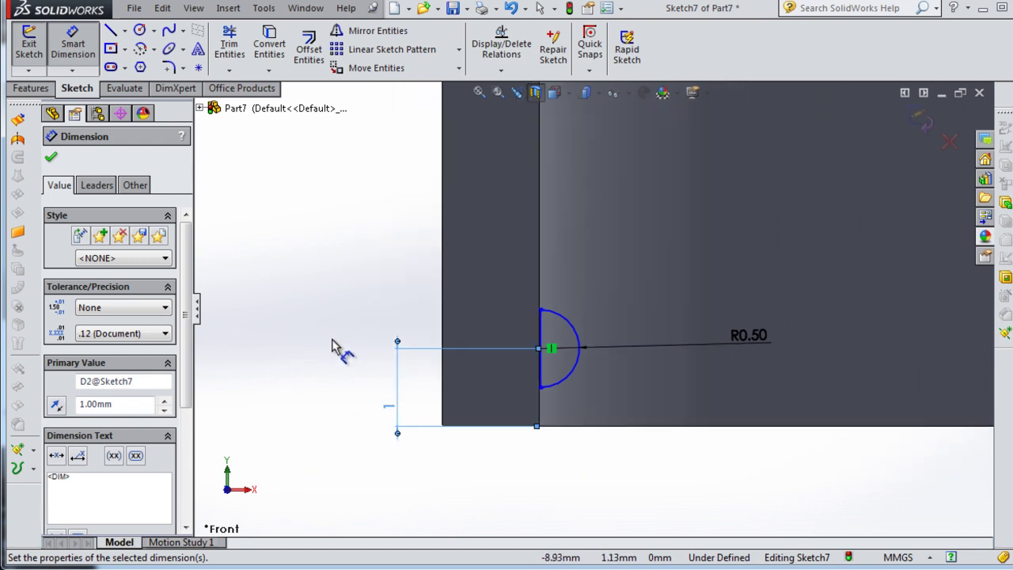
pyautogui.press('z')
pyautogui.press('z')
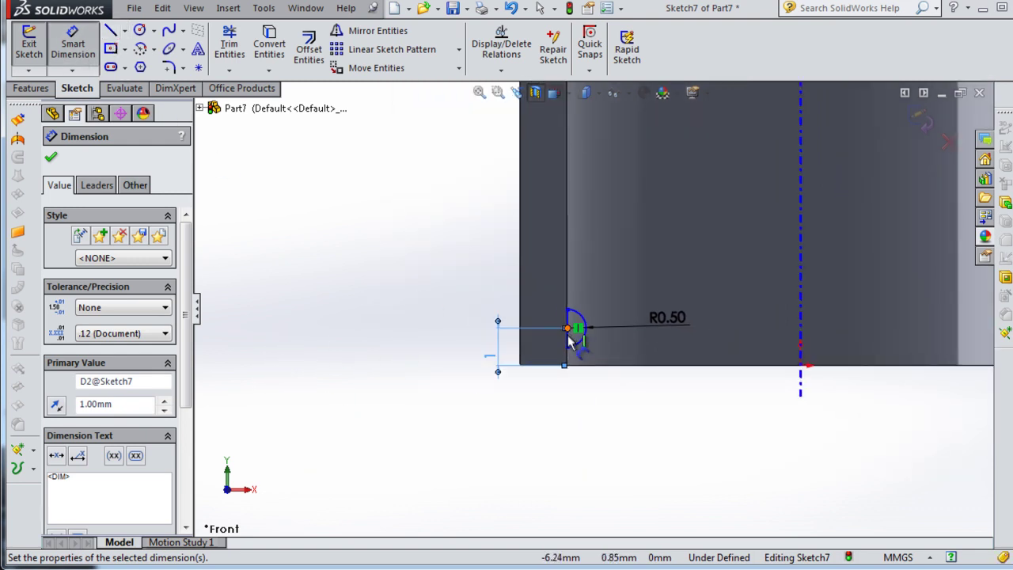
pyautogui.moveTo(568, 336); pyautogui.dragTo(803, 382)
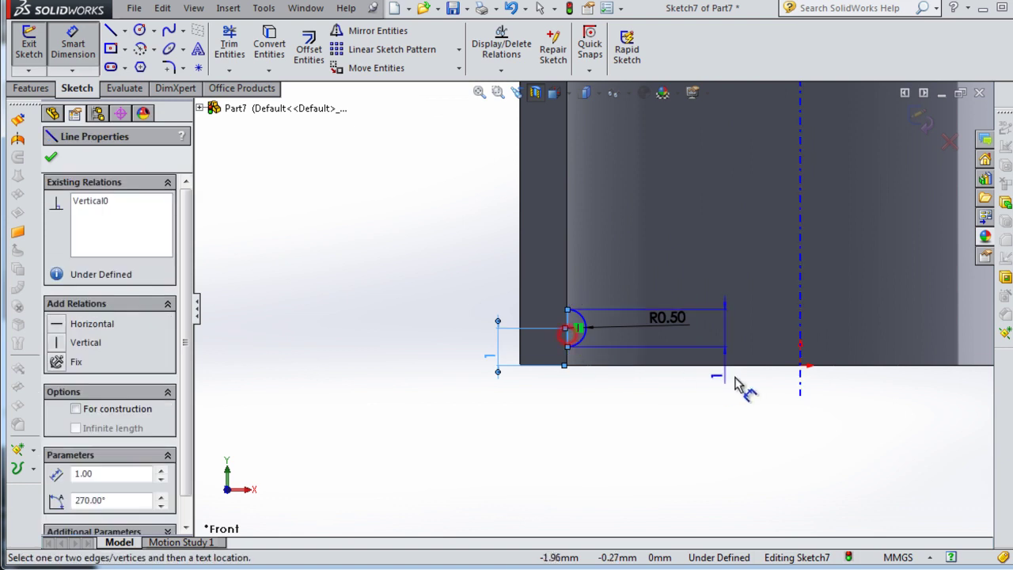
pyautogui.click(801, 367)
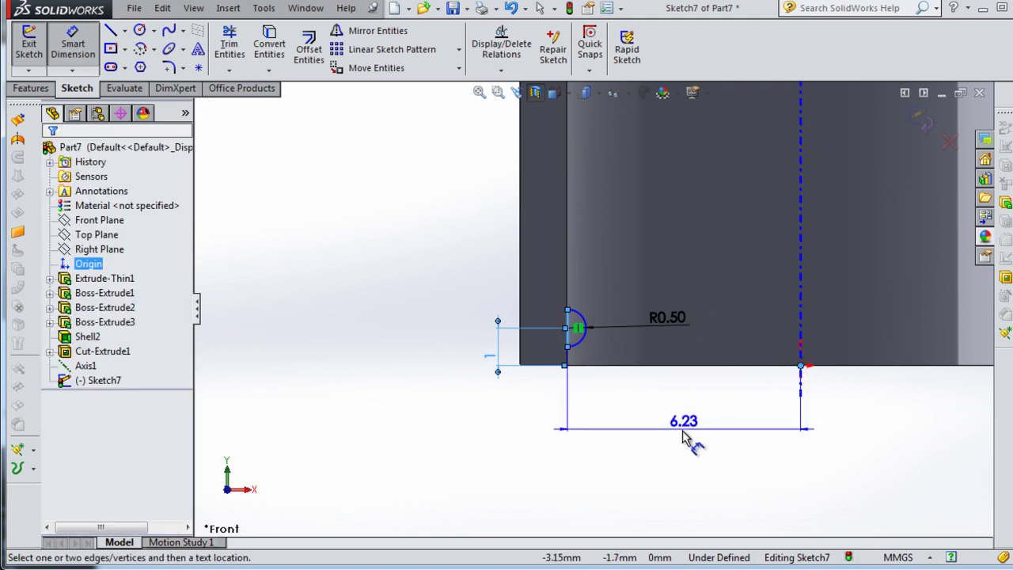
pyautogui.click(684, 436)
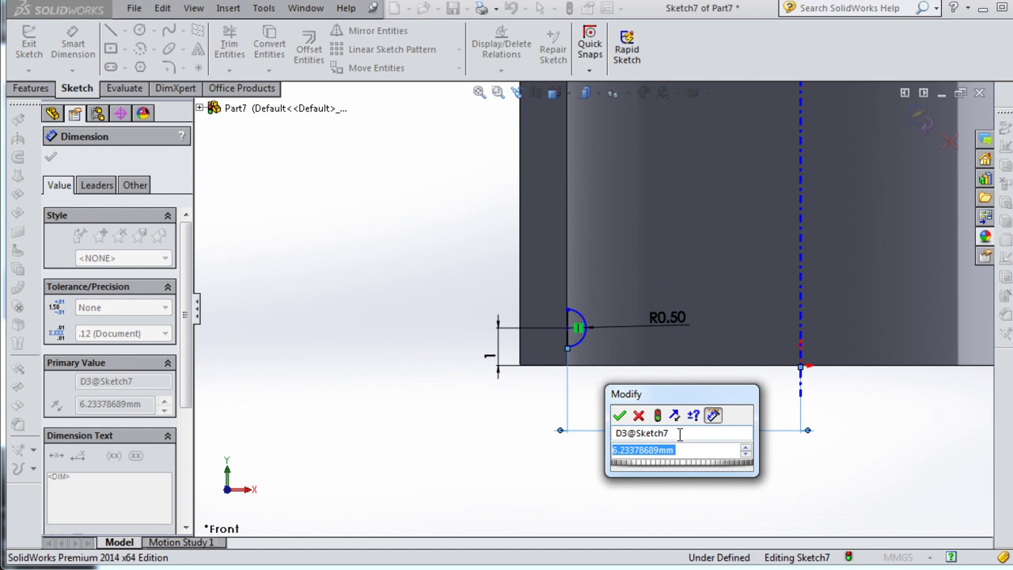
pyautogui.write('6.25')
pyautogui.press('Return')
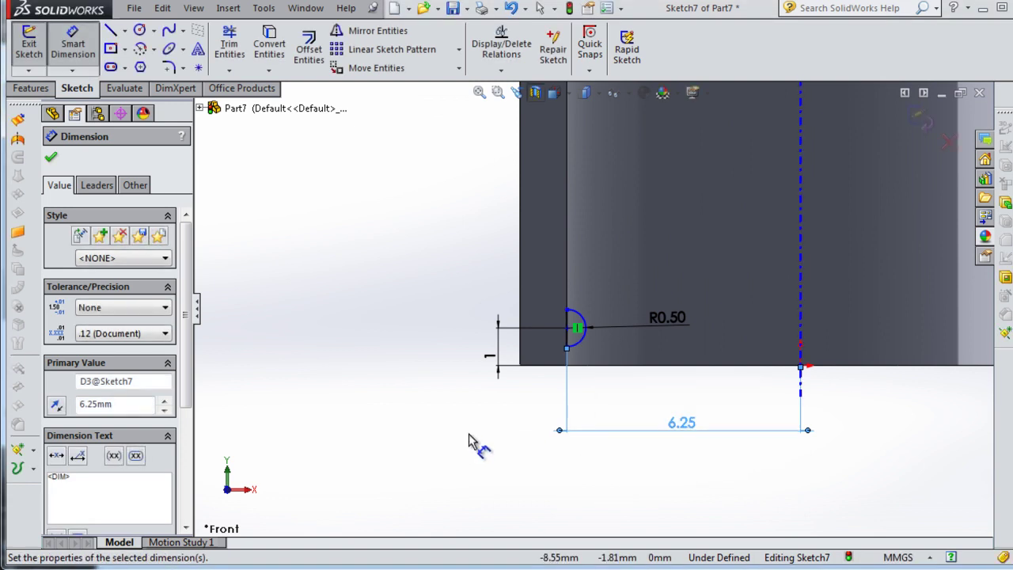
pyautogui.click(453, 440)
pyautogui.scroll(-2, 577, 423)
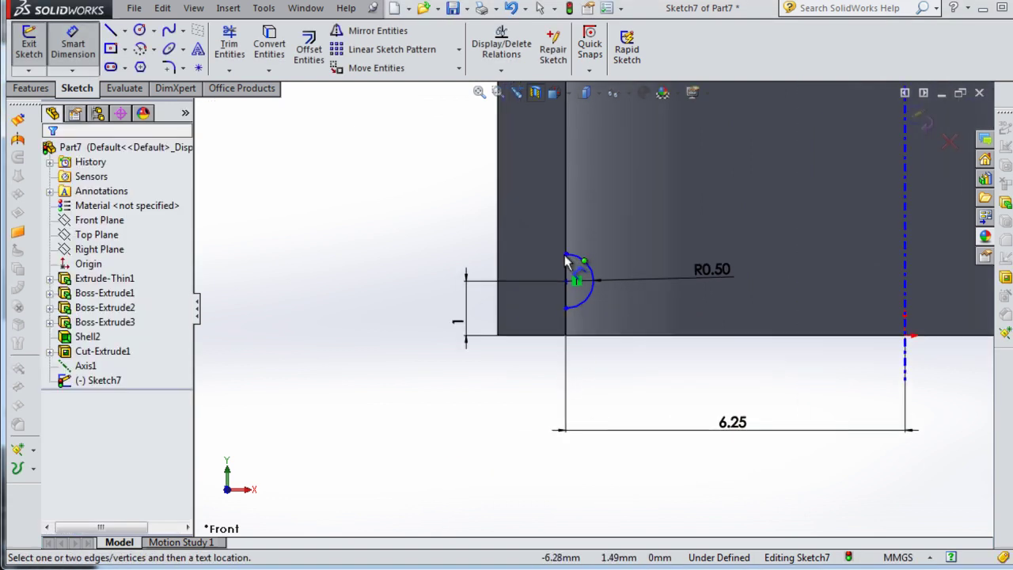
# Add a Vertical relation to the arc's top endpoint, centre and bottom endpoint.
pyautogui.scroll(-2, 558, 278)
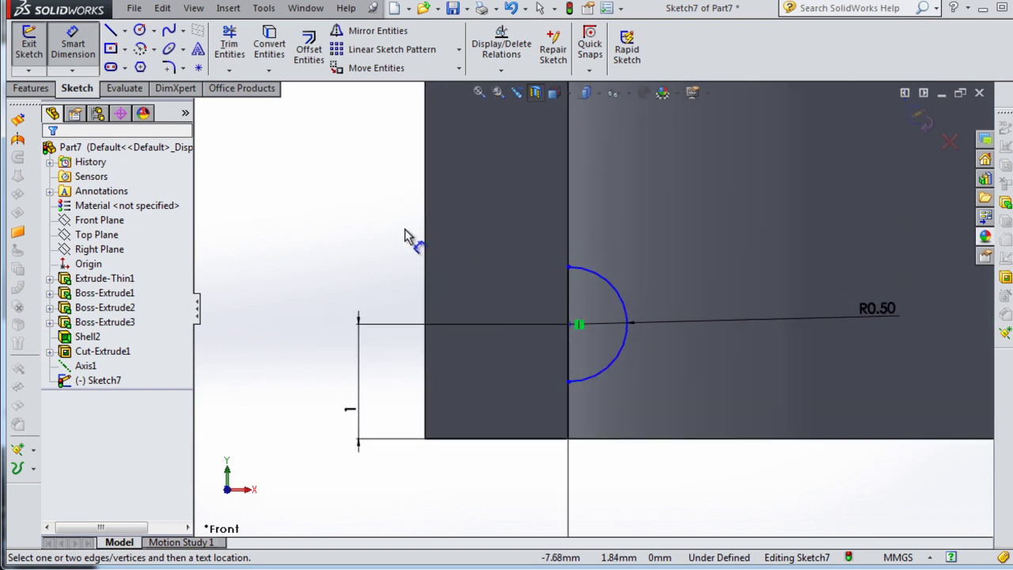
pyautogui.press('Escape')
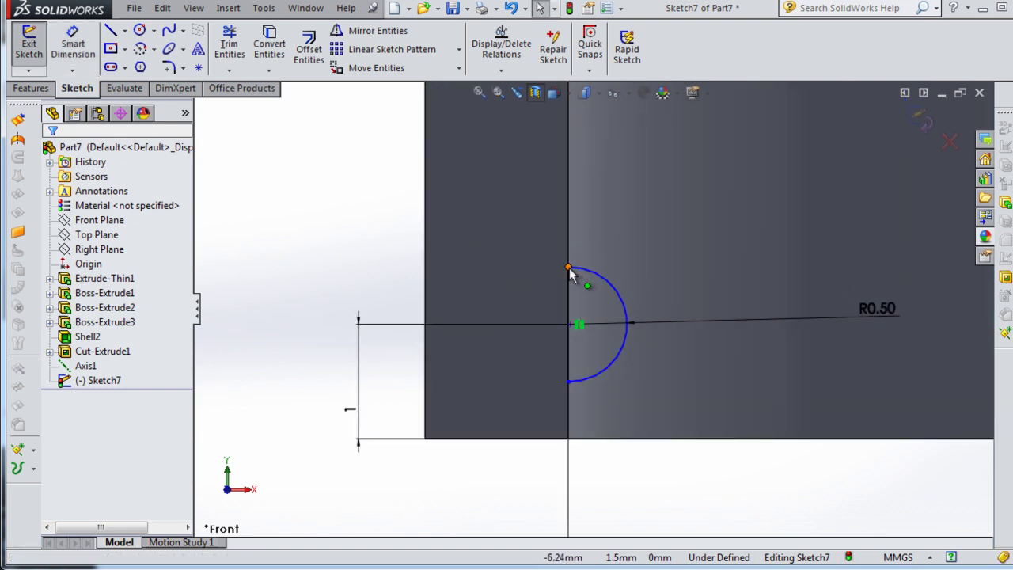
pyautogui.click(568, 267)
pyautogui.keyDown('ctrl'); pyautogui.click(571, 325); pyautogui.keyUp('ctrl')
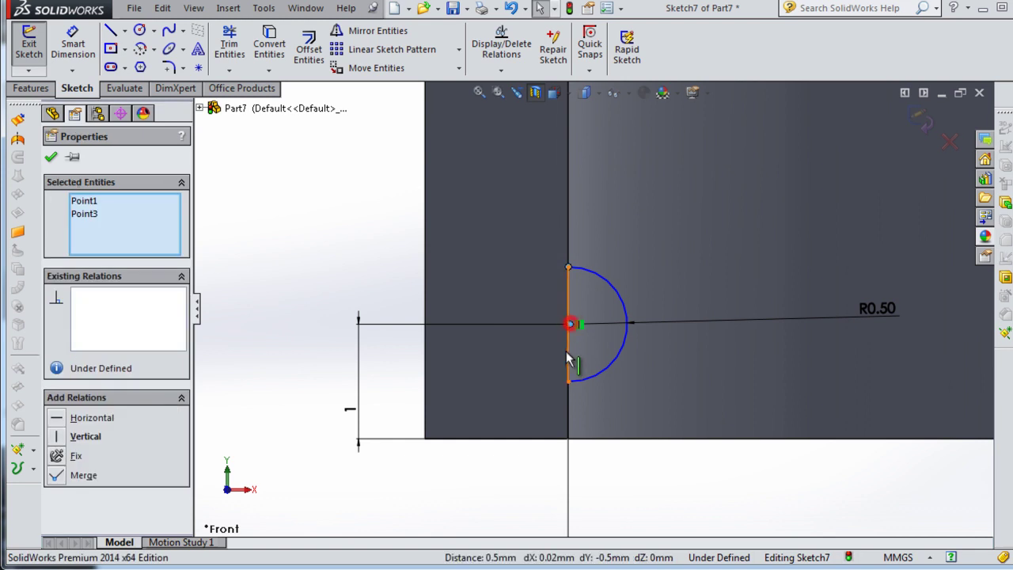
pyautogui.keyDown('ctrl'); pyautogui.click(569, 383); pyautogui.keyUp('ctrl')
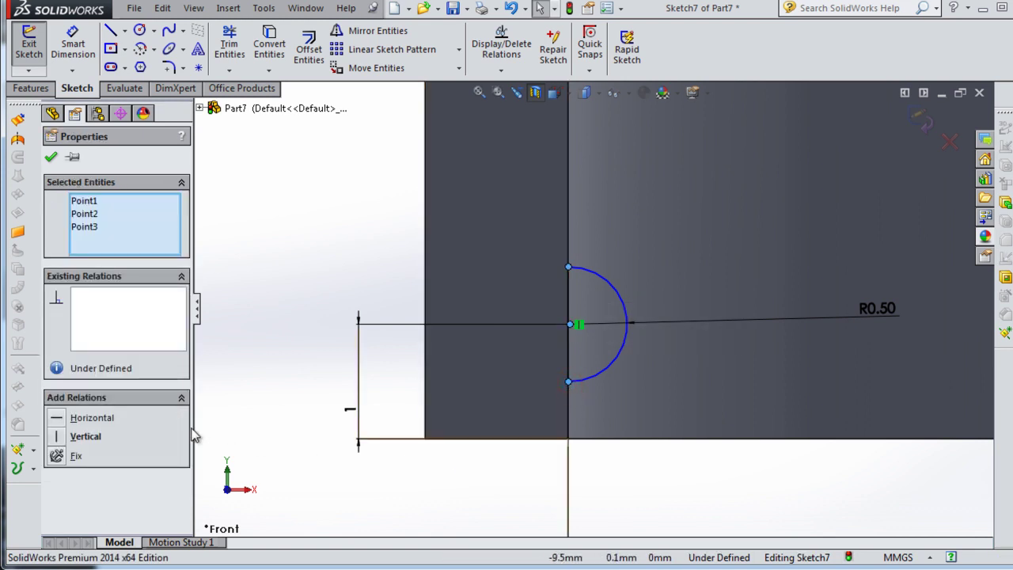
pyautogui.click(84, 436)
pyautogui.click(50, 155)
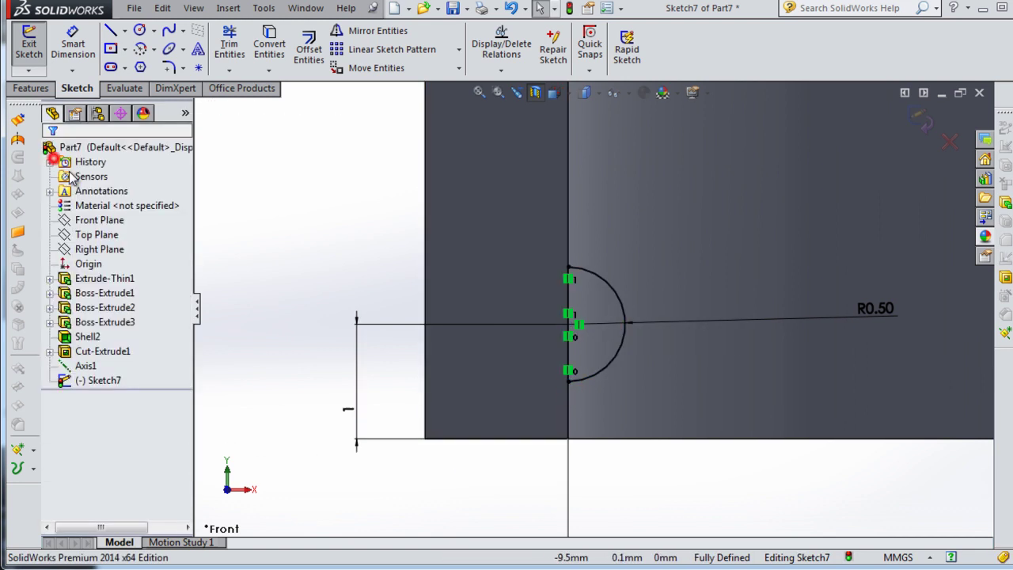
pyautogui.moveTo(356, 407)
pyautogui.mouseDown(button='middle')
pyautogui.moveTo(503, 455)
pyautogui.moveTo(520, 481)
pyautogui.mouseUp(button='middle')
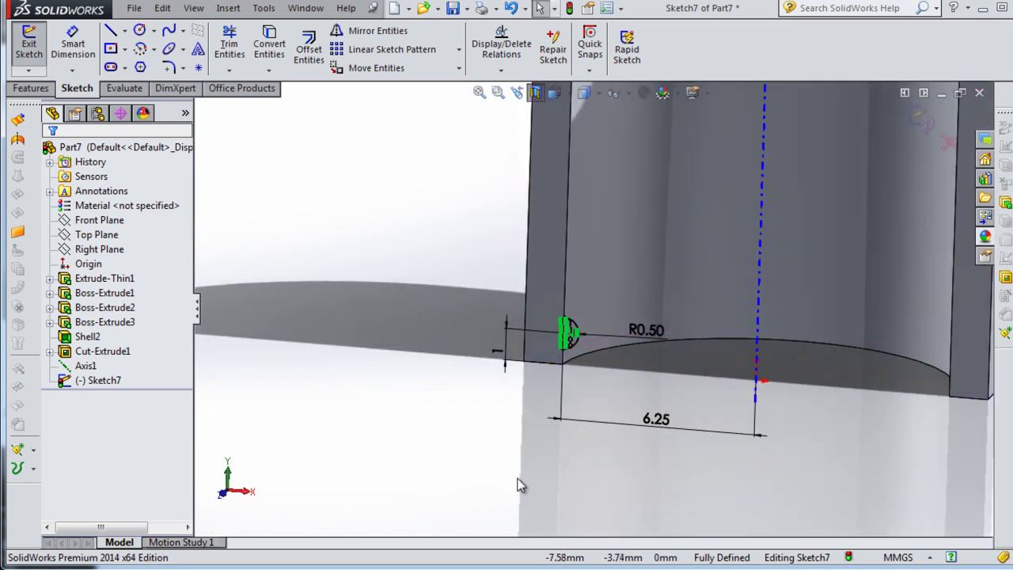
pyautogui.click(32, 88)
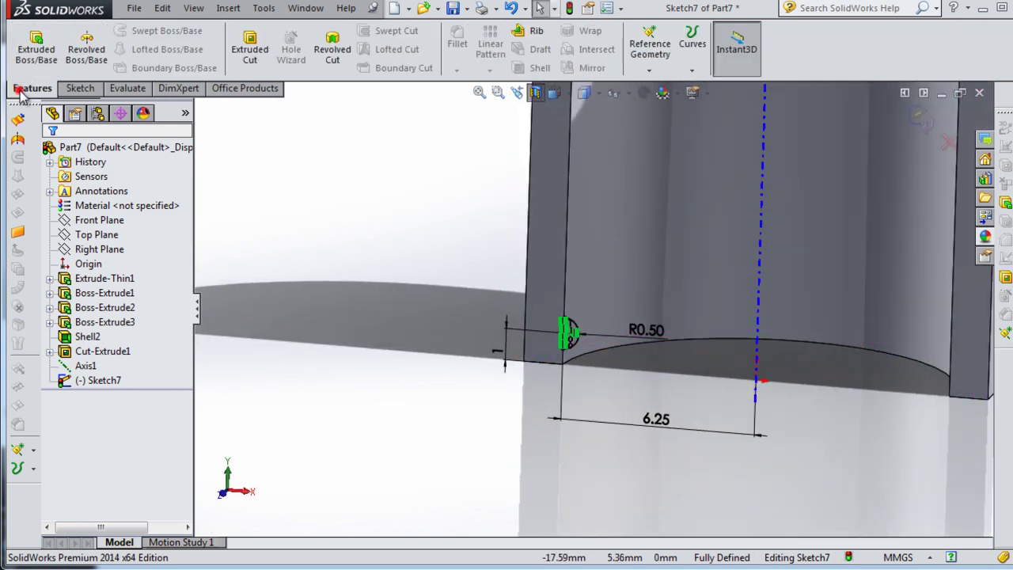
# Revolve the half-round profile 360° around Axis1 to form the bead ring.
pyautogui.click(86, 49)
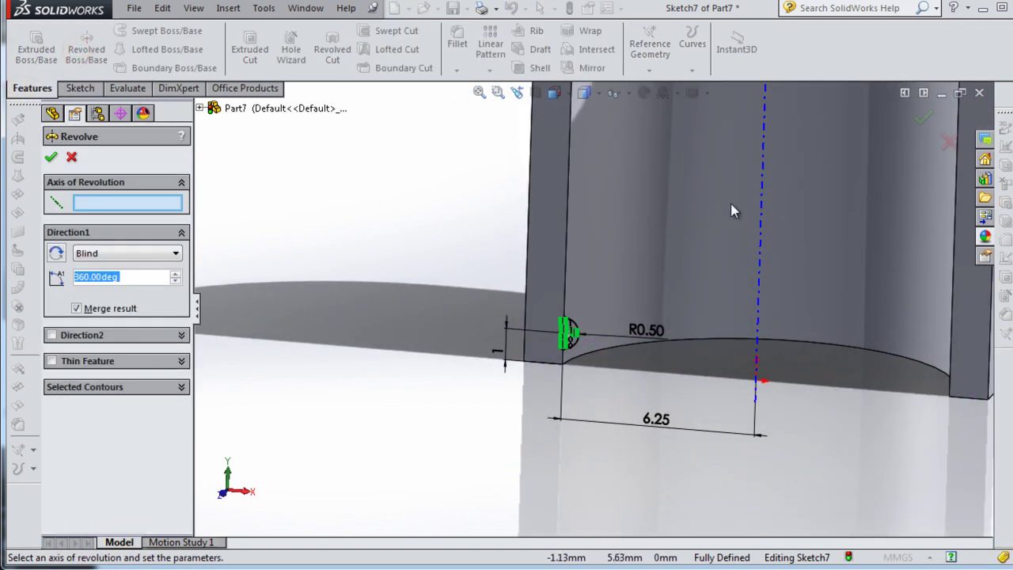
pyautogui.click(760, 215)
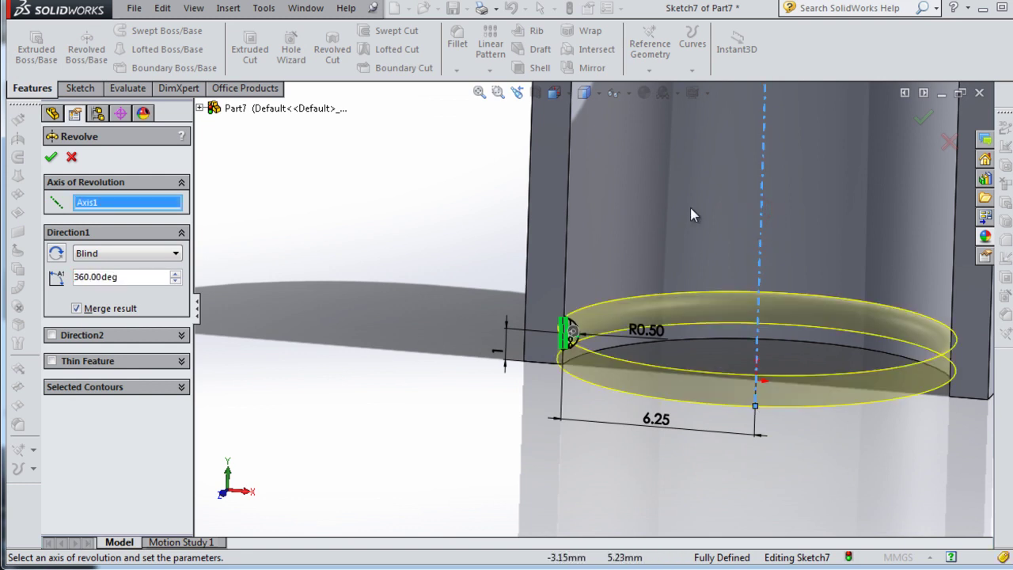
pyautogui.click(923, 121)
pyautogui.moveTo(420, 291)
pyautogui.mouseDown(button='middle')
pyautogui.moveTo(418, 204)
pyautogui.moveTo(389, 214)
pyautogui.moveTo(499, 319)
pyautogui.moveTo(624, 272)
pyautogui.moveTo(528, 182)
pyautogui.moveTo(414, 143)
pyautogui.moveTo(422, 249)
pyautogui.mouseUp(button='middle')
# Turn off the section view and hide Axis1 from the model.
pyautogui.click(533, 95)
pyautogui.scroll(-3, 372, 193)
pyautogui.moveTo(678, 393)
pyautogui.mouseDown(button='middle')
pyautogui.moveTo(678, 266)
pyautogui.moveTo(714, 283)
pyautogui.mouseUp(button='middle')
pyautogui.click(685, 150)
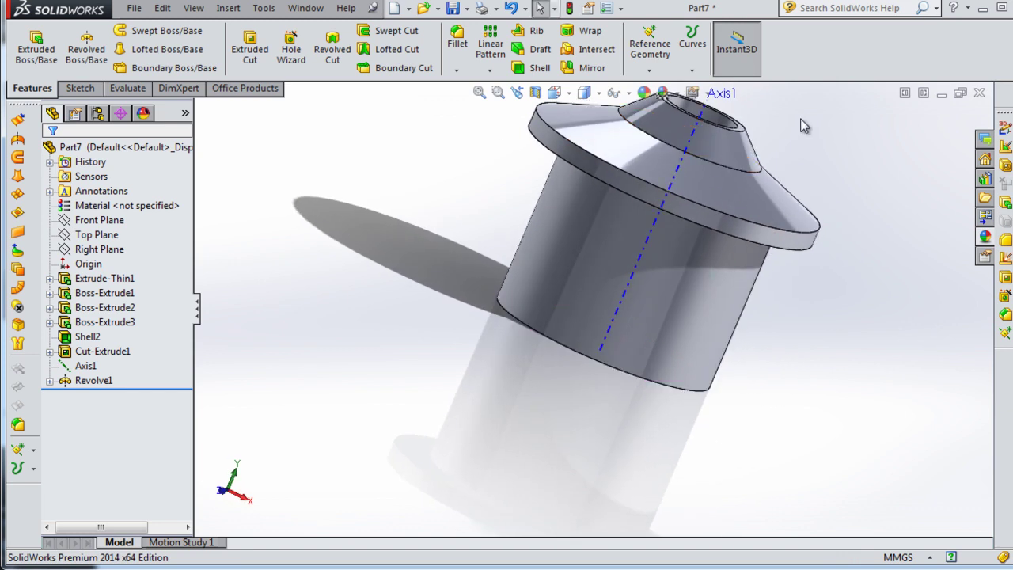
pyautogui.click(707, 101)
pyautogui.click(765, 59)
pyautogui.moveTo(863, 229)
pyautogui.mouseDown(button='middle')
pyautogui.moveTo(803, 288)
pyautogui.moveTo(855, 341)
pyautogui.moveTo(789, 208)
pyautogui.moveTo(586, 311)
pyautogui.moveTo(373, 266)
pyautogui.moveTo(380, 190)
pyautogui.mouseUp(button='middle')
# Save the part under the file name Part2 in the Cap2 folder.
pyautogui.click(452, 9)
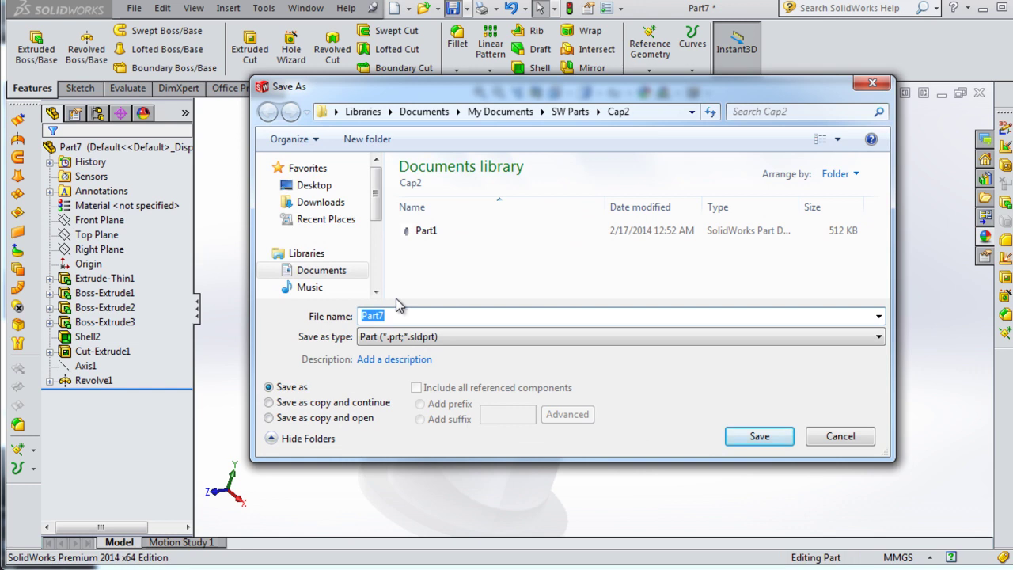
pyautogui.write('Part')
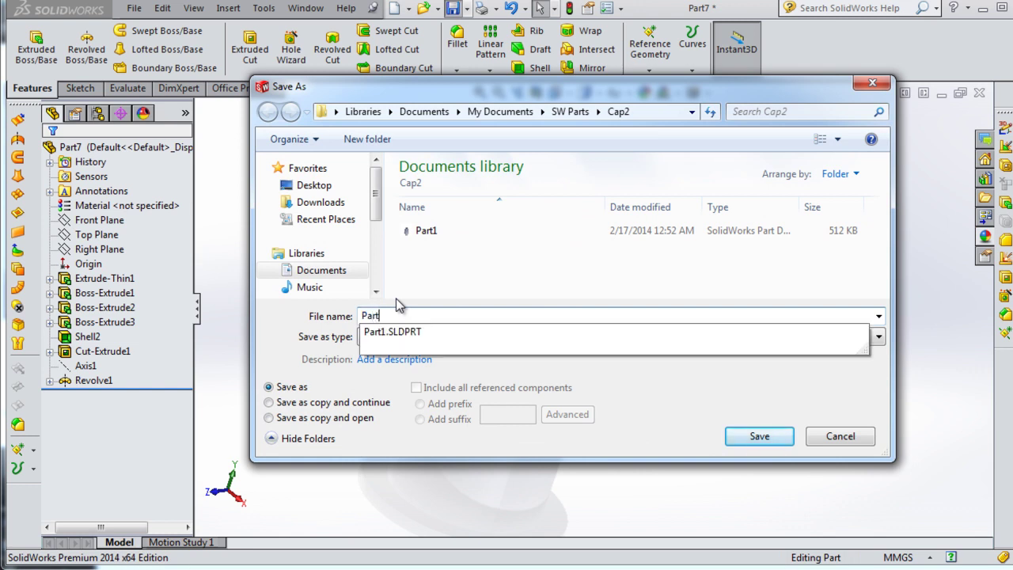
pyautogui.write('2')
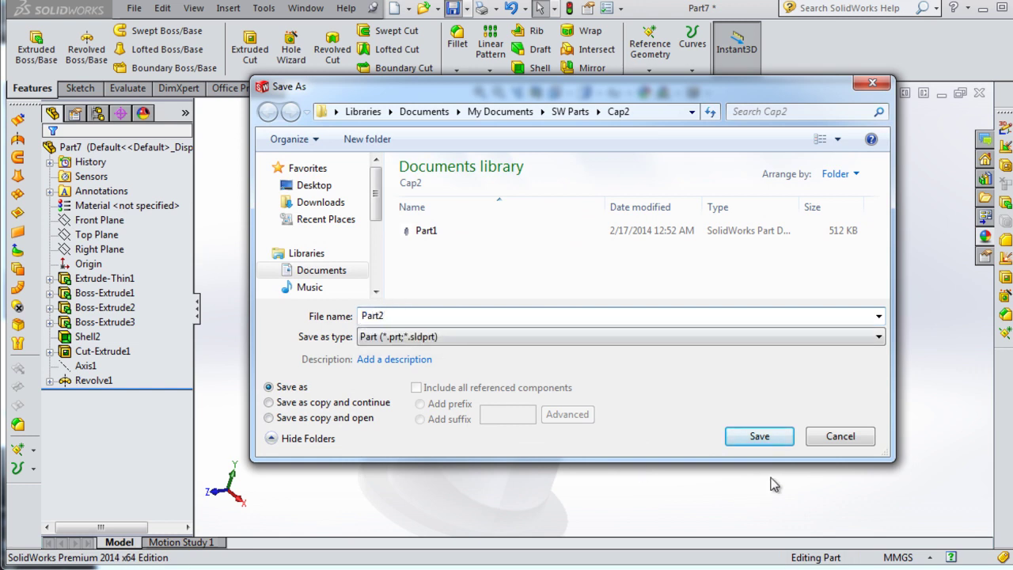
pyautogui.click(769, 438)
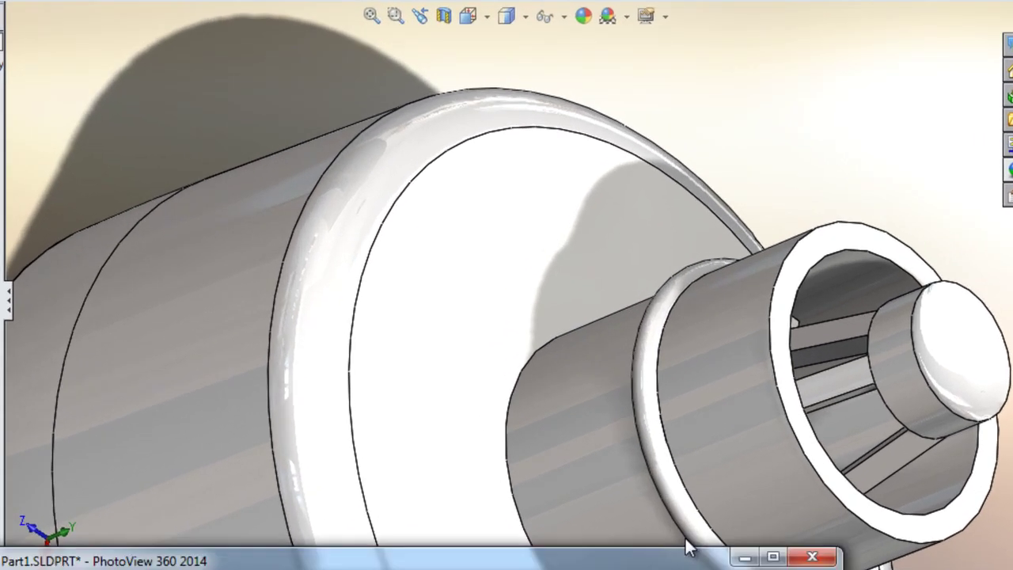
# Move the PhotoView 360 Preview window to the top centre of the screen to view the render.
pyautogui.moveTo(689, 546)
pyautogui.mouseDown()
pyautogui.moveTo(794, 131)
pyautogui.moveTo(788, 84)
pyautogui.mouseUp()
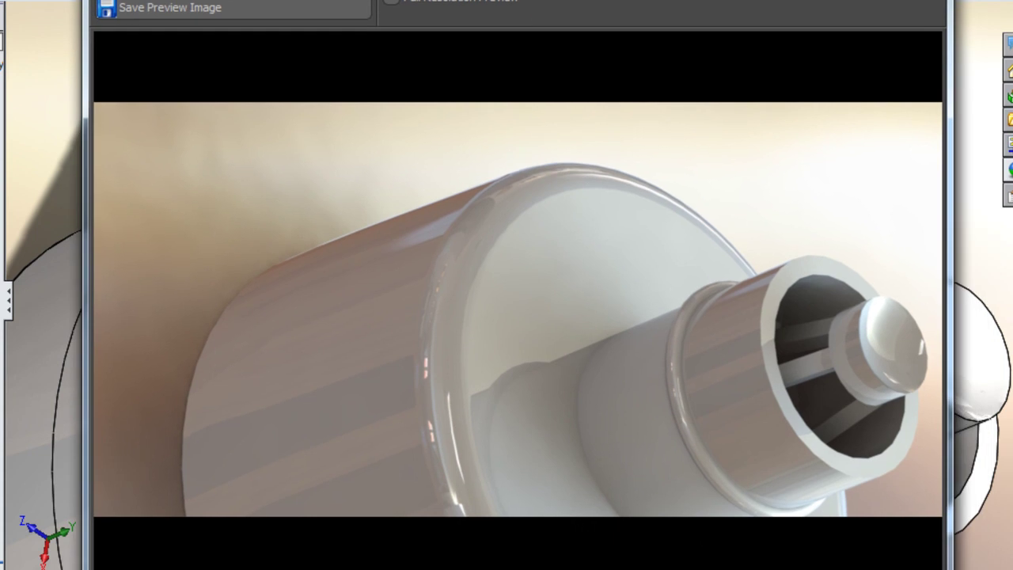
pyautogui.moveTo(789, 2); pyautogui.dragTo(794, 0)
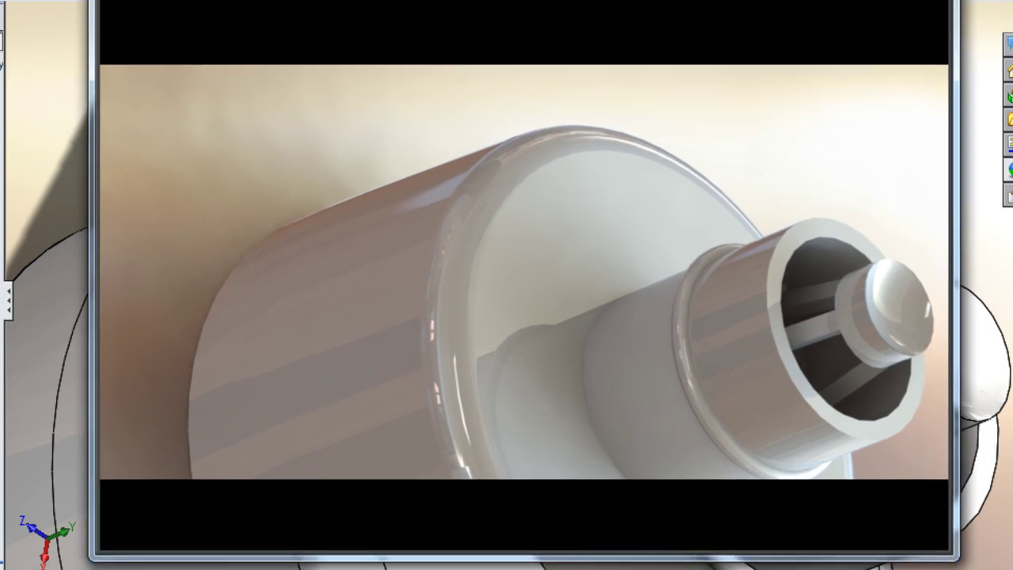